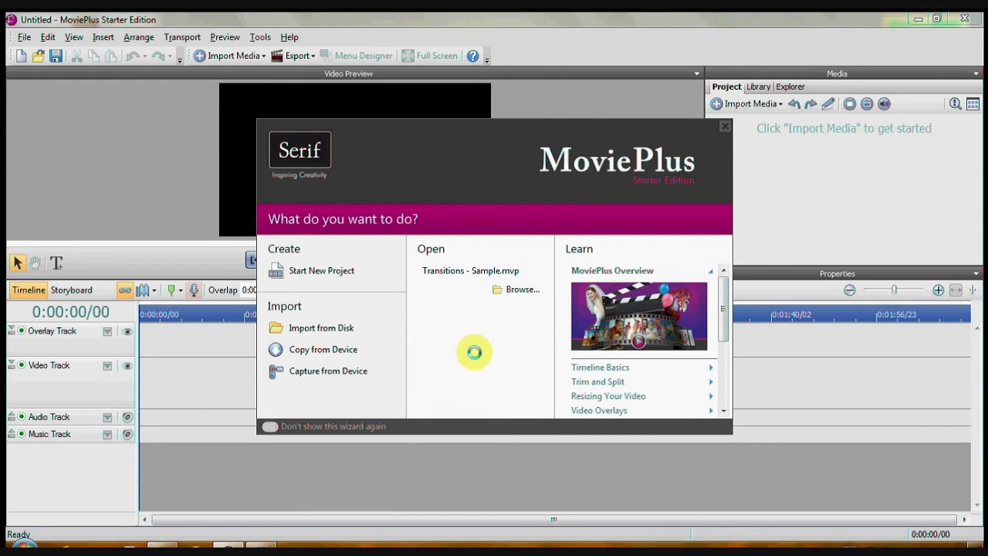
Close the startup wizard to reach the empty untitled project.
{"action": "left_click_drag", "start_coordinate": [723, 305], "coordinate": [721, 271]}
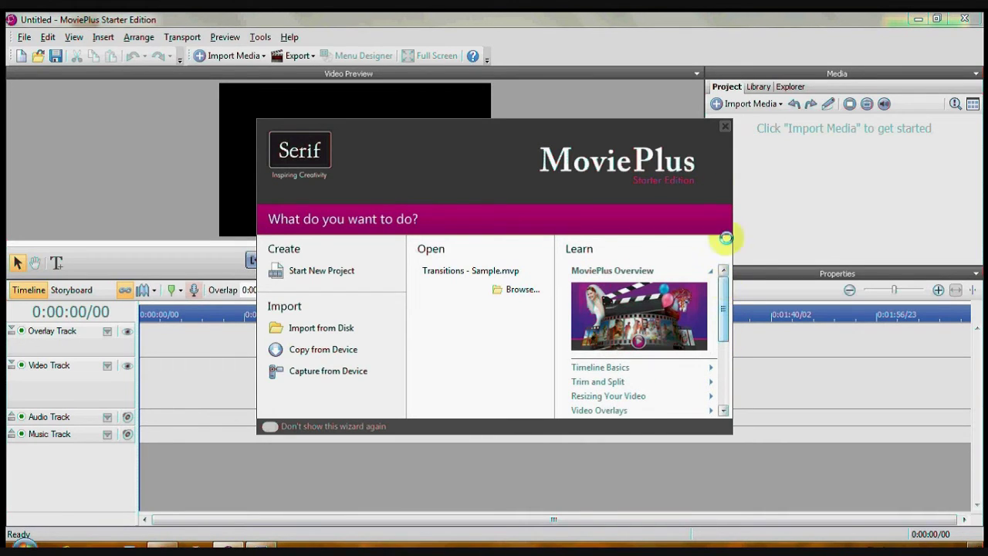
{"action": "left_click", "coordinate": [726, 128]}
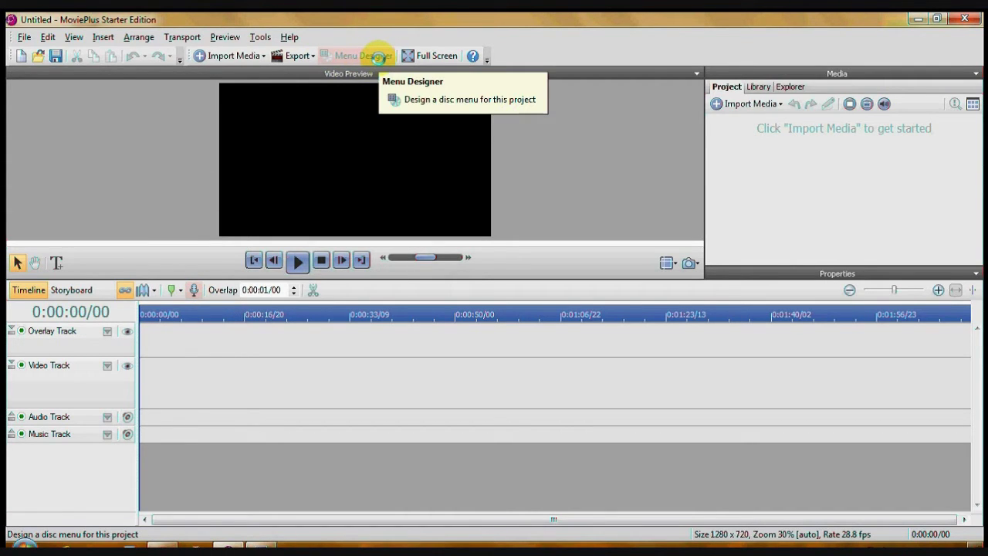
Browse the Tools, Arrange and Insert menus without choosing any command.
{"action": "left_click", "coordinate": [256, 36]}
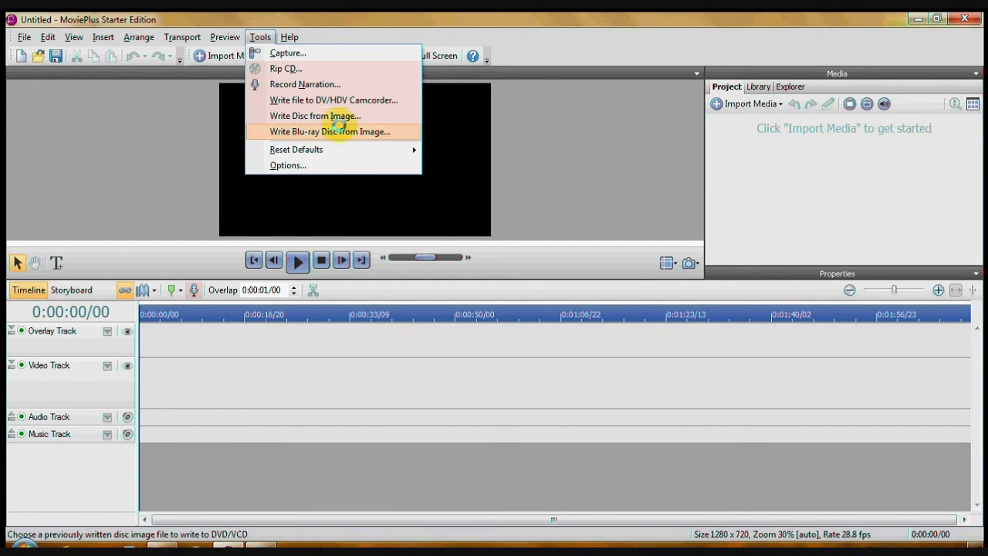
{"action": "left_click", "coordinate": [129, 112]}
{"action": "left_click", "coordinate": [139, 38]}
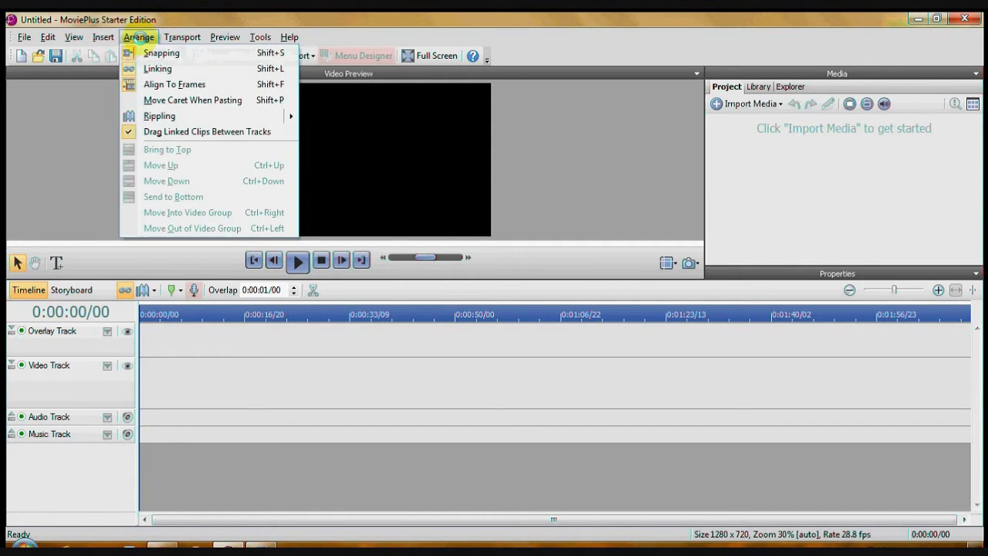
{"action": "mouse_move", "coordinate": [103, 37]}
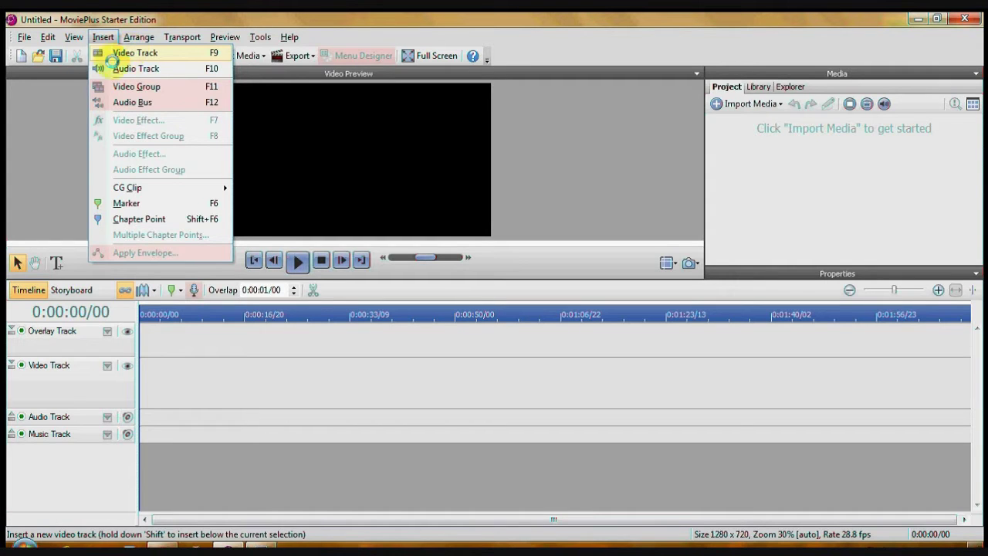
{"action": "left_click", "coordinate": [58, 141]}
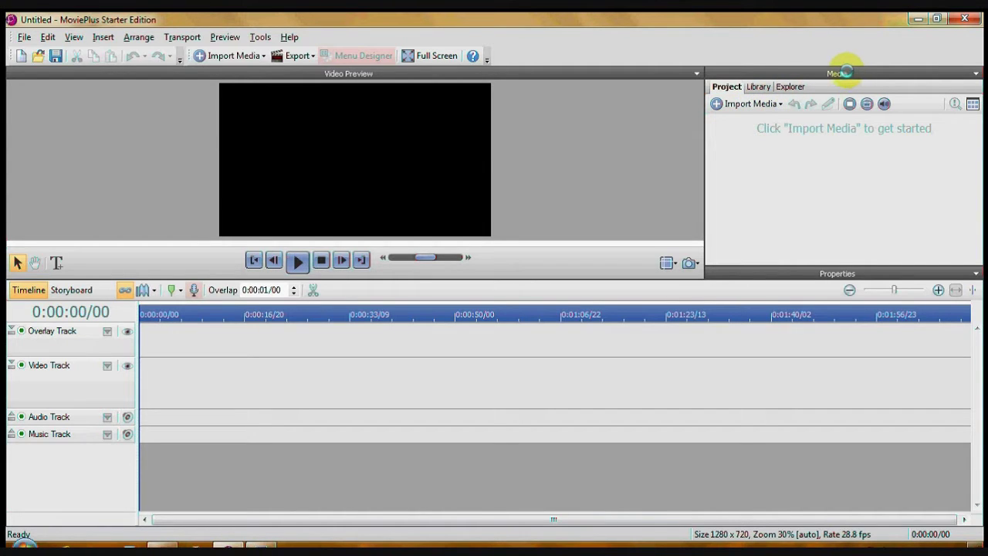
Start a media import and browse to the Videos > 2012 Videos folder.
{"action": "left_click", "coordinate": [742, 103]}
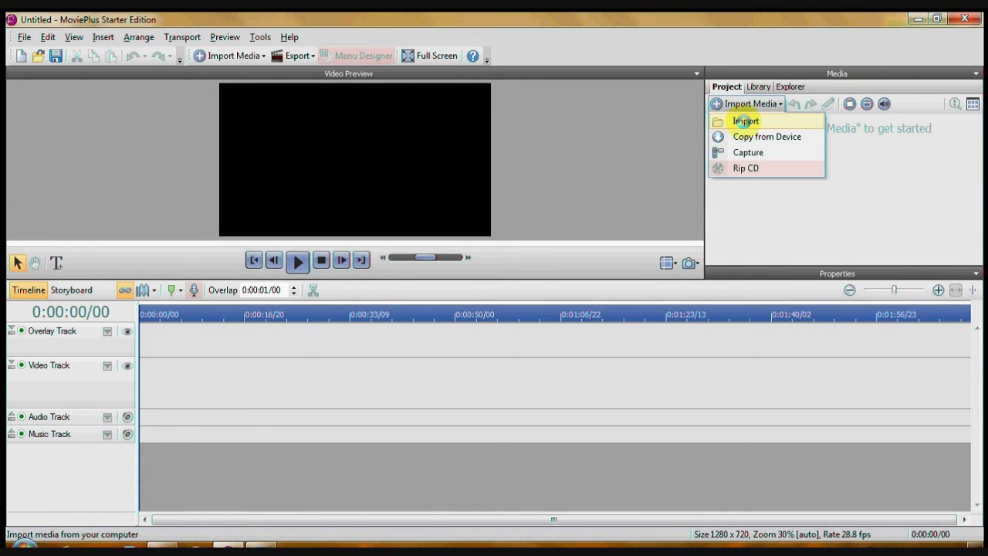
{"action": "left_click", "coordinate": [745, 121]}
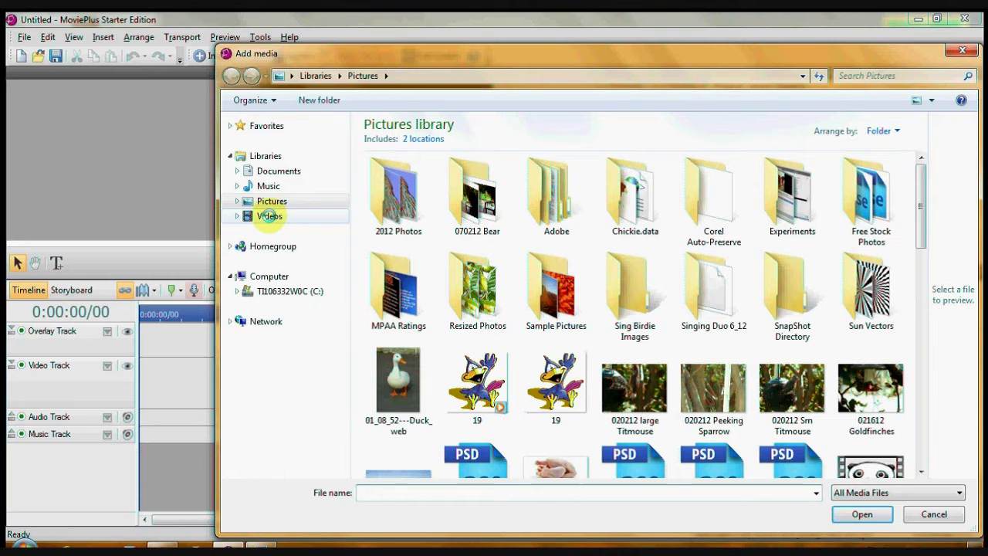
{"action": "left_click", "coordinate": [269, 216]}
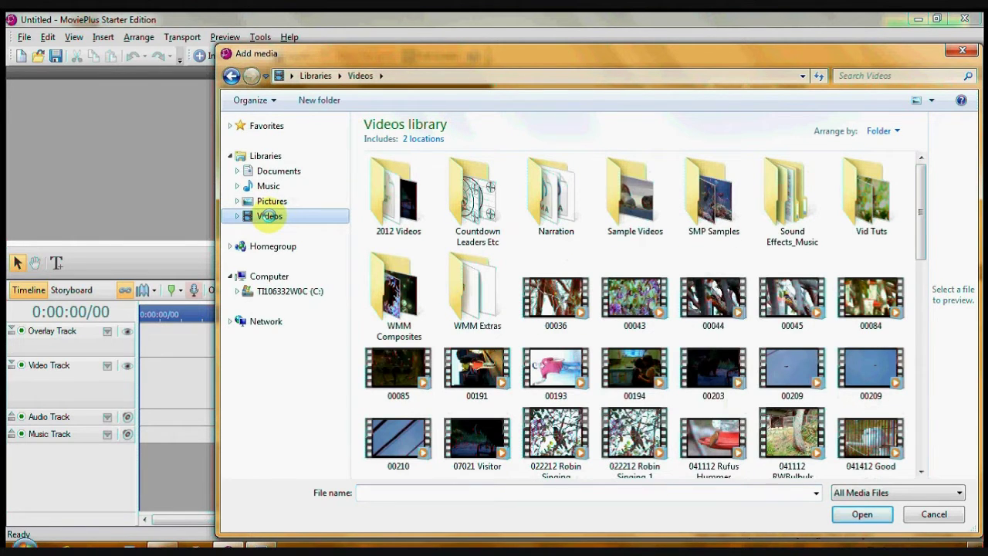
{"action": "mouse_move", "coordinate": [920, 185]}
{"action": "left_mouse_down"}
{"action": "mouse_move", "coordinate": [922, 221]}
{"action": "mouse_move", "coordinate": [927, 183]}
{"action": "left_mouse_up"}
{"action": "left_click", "coordinate": [379, 191]}
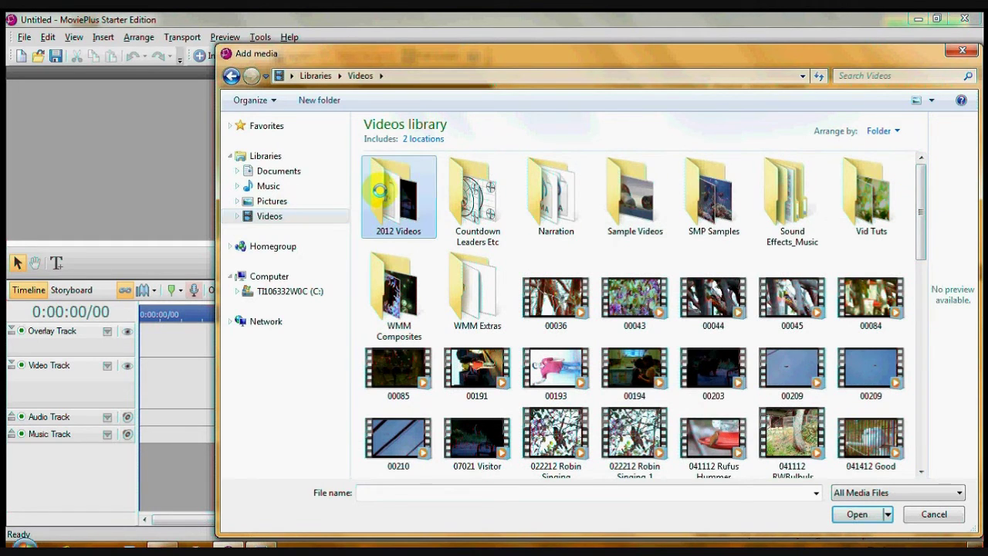
{"action": "double_click", "coordinate": [380, 191]}
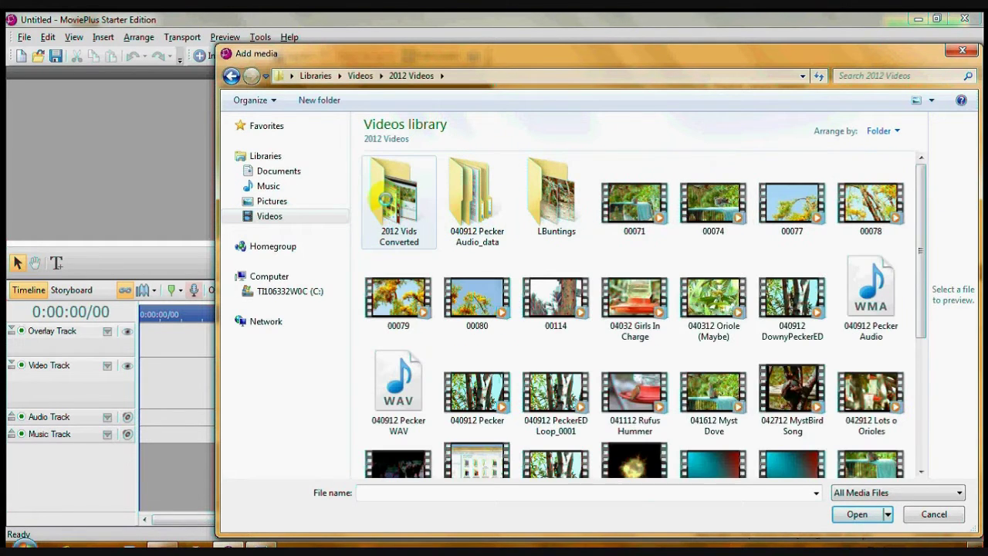
Import 00043.wmv and 00077_1.wmv from the 2012 Vids Converted folder.
{"action": "left_click", "coordinate": [386, 196]}
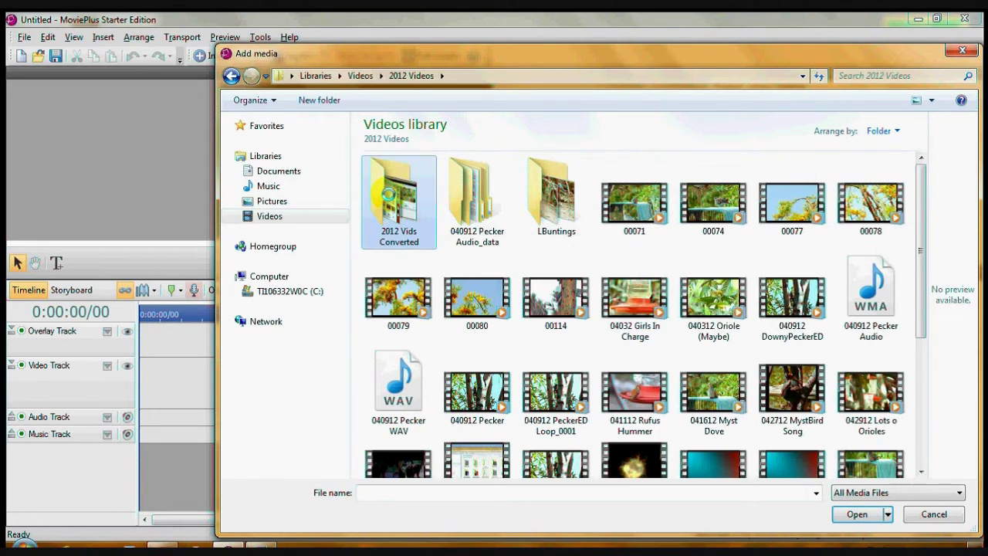
{"action": "double_click", "coordinate": [390, 193]}
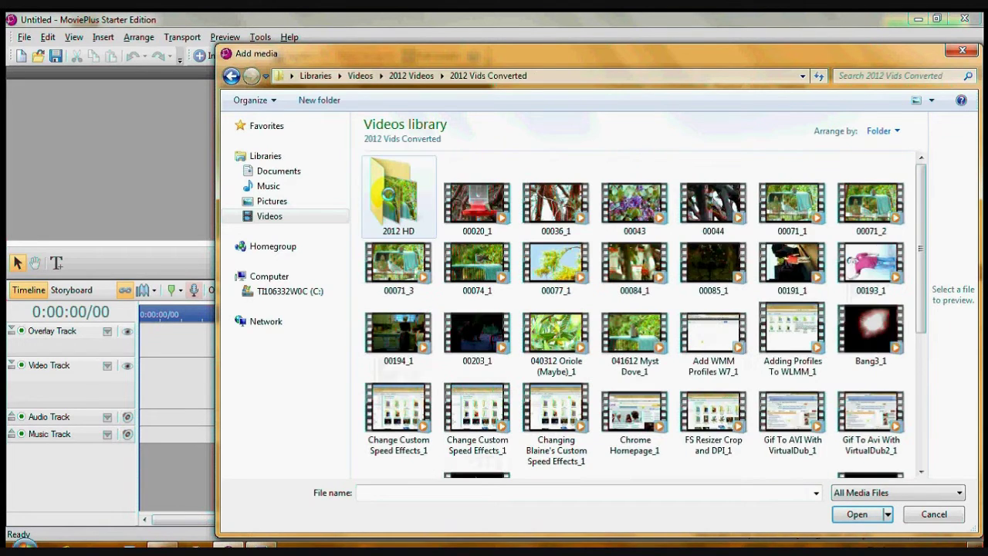
{"action": "left_click", "coordinate": [624, 193]}
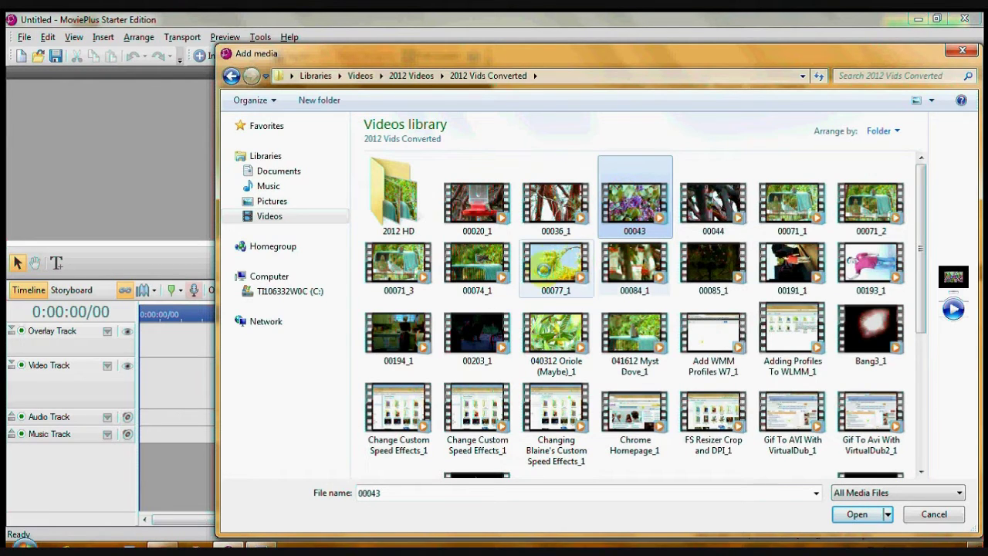
{"action": "left_click", "coordinate": [556, 263], "text": "ctrl"}
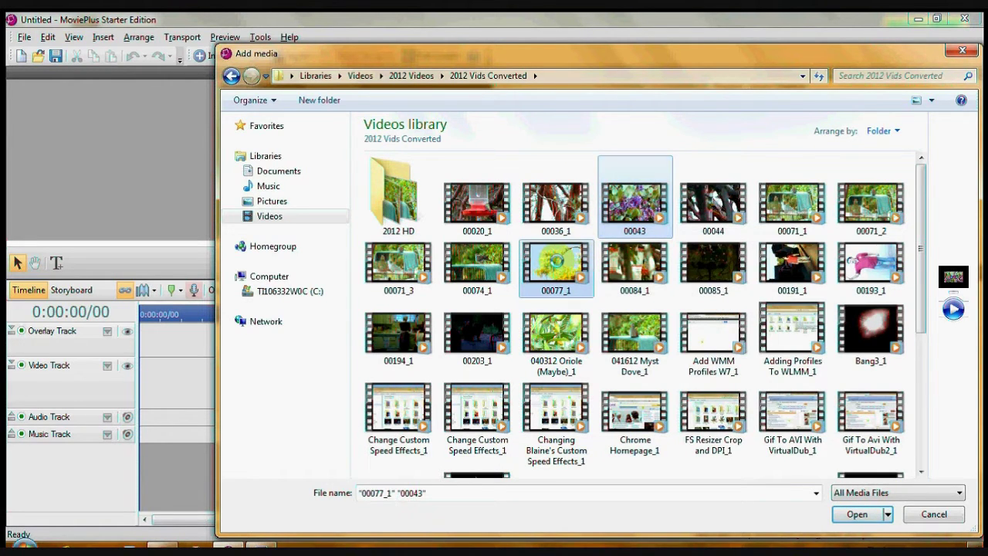
{"action": "left_click", "coordinate": [854, 515]}
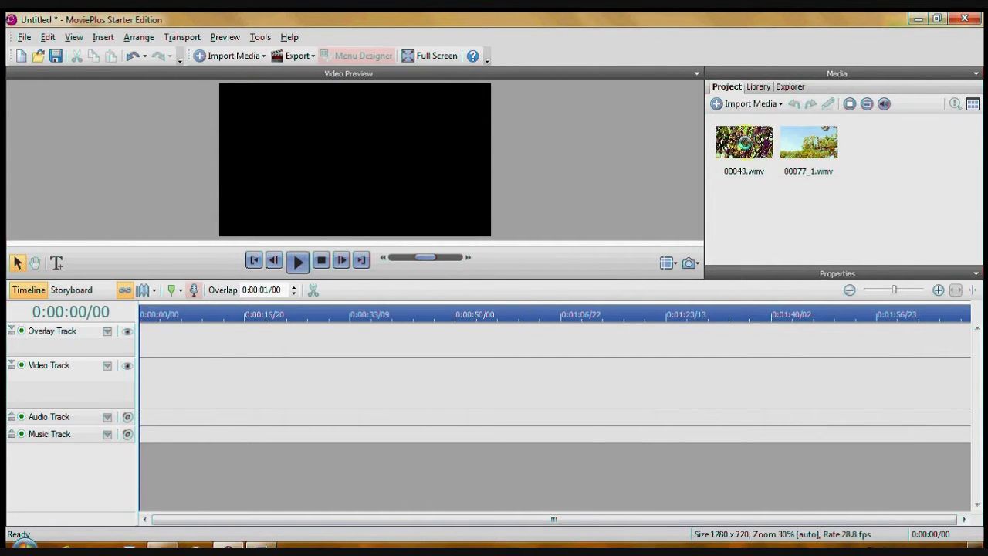
{"action": "mouse_move", "coordinate": [743, 142]}
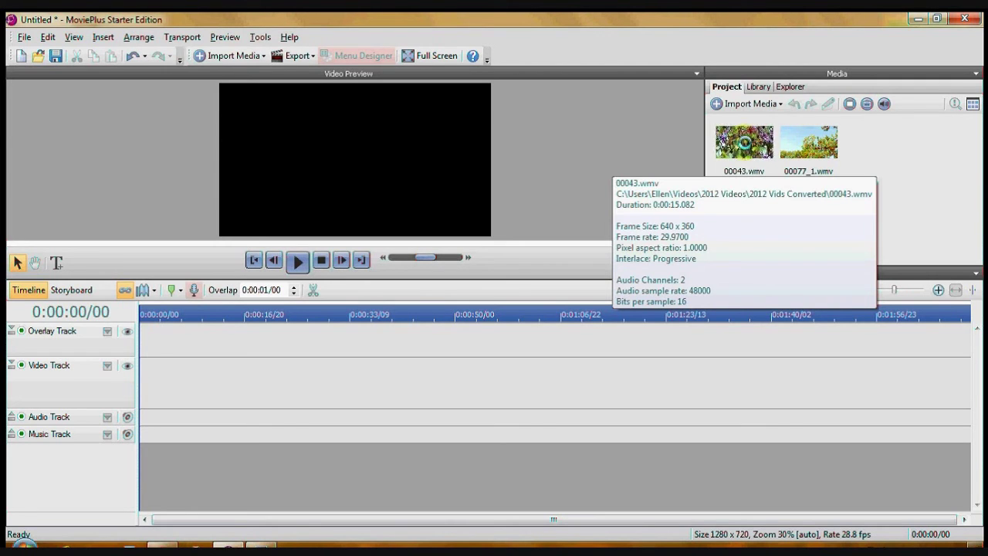
{"action": "mouse_move", "coordinate": [815, 145]}
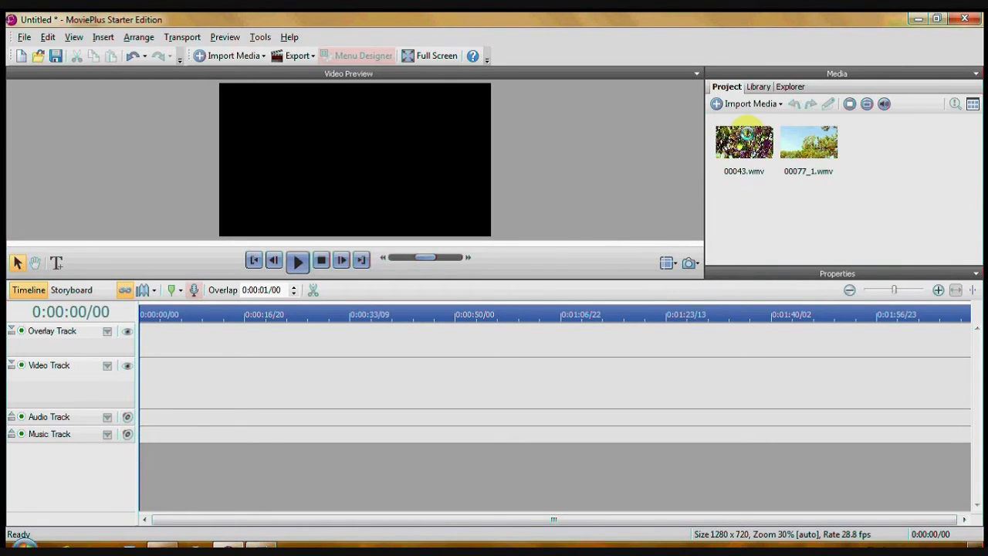
Place 00043.wmv on the Video Track and 00077_1.wmv at the Overlay Track's start.
{"action": "left_click_drag", "start_coordinate": [745, 136], "coordinate": [141, 388]}
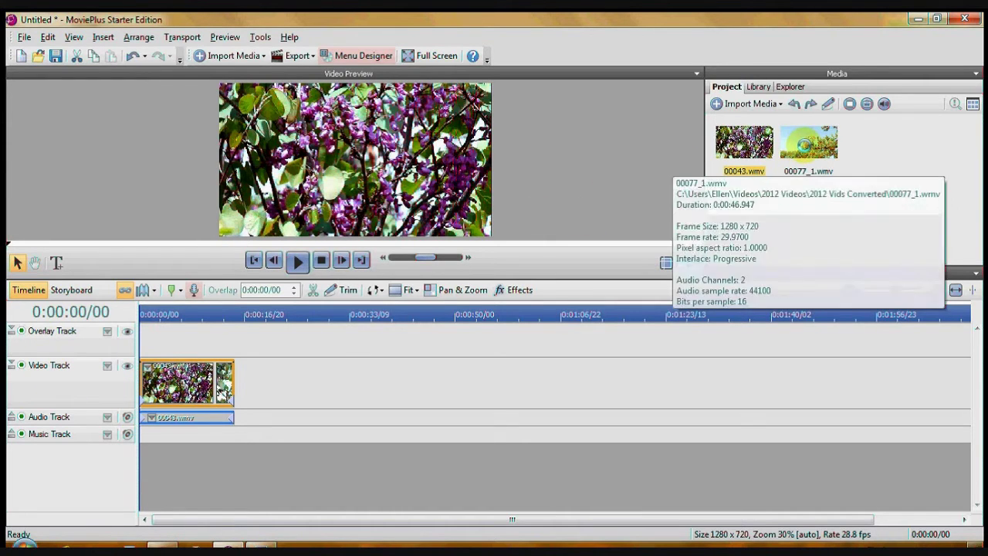
{"action": "left_click_drag", "start_coordinate": [805, 145], "coordinate": [139, 337]}
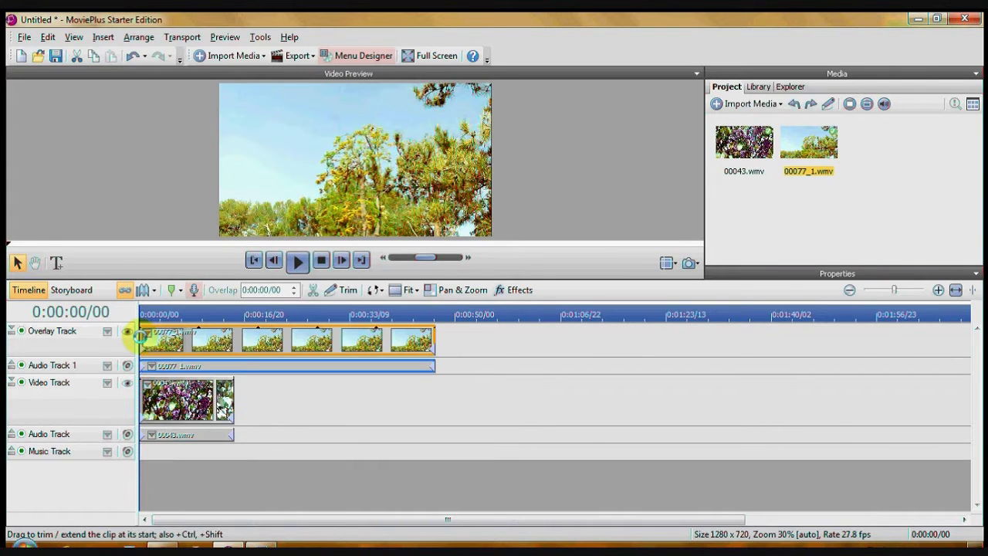
Insert Video Track 1, import 00071_3.wmv, and place it at that track's start.
{"action": "right_click", "coordinate": [319, 411]}
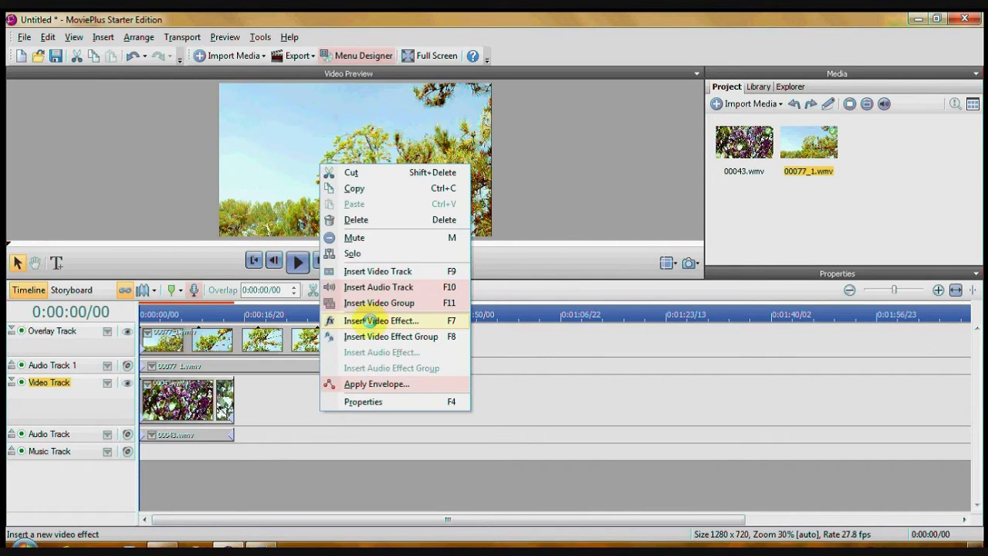
{"action": "left_click", "coordinate": [381, 270]}
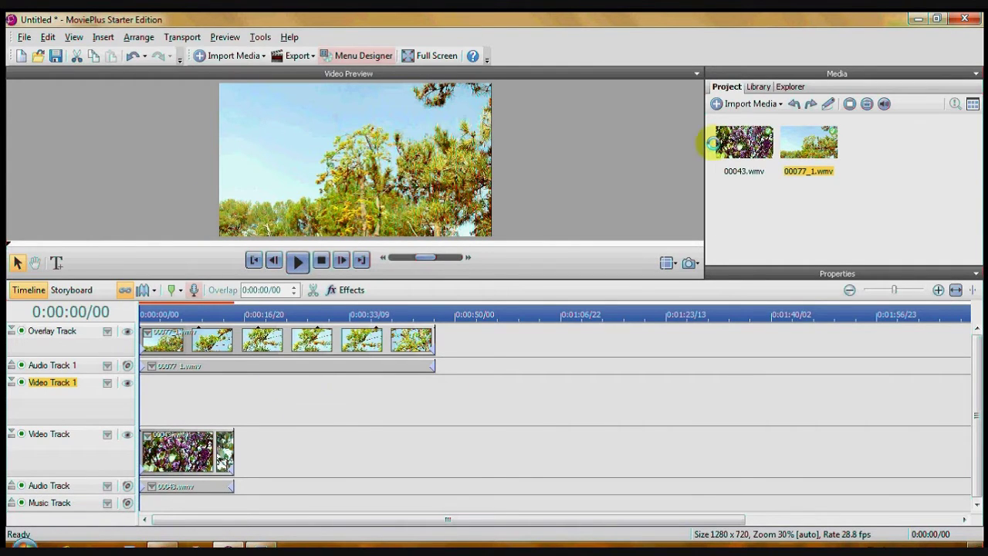
{"action": "left_click", "coordinate": [742, 107]}
{"action": "left_click", "coordinate": [719, 121]}
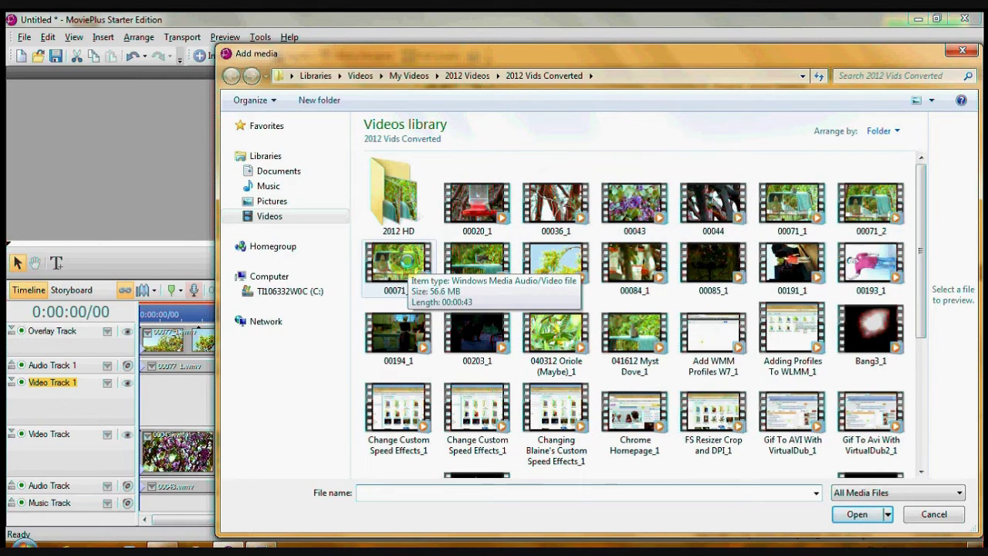
{"action": "left_click", "coordinate": [406, 261]}
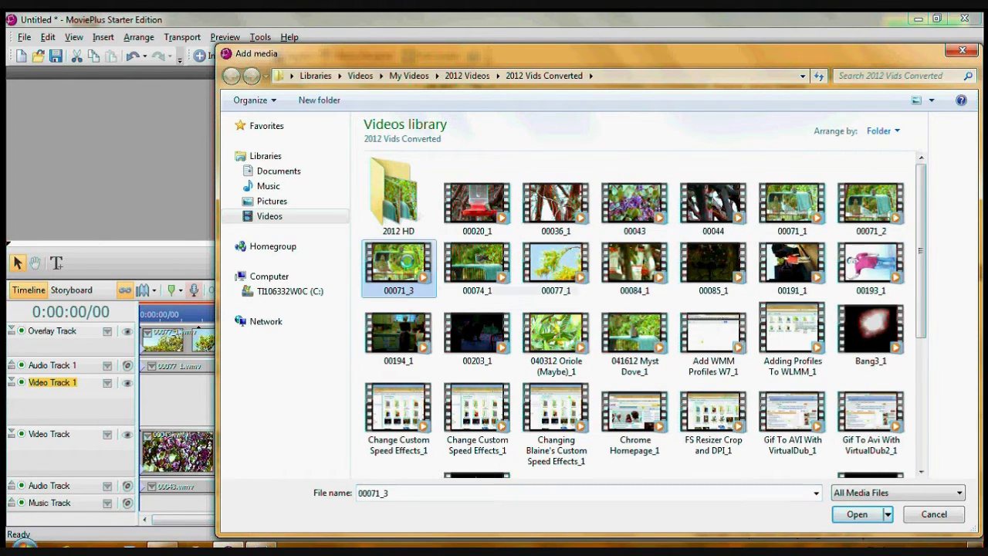
{"action": "left_click", "coordinate": [857, 514]}
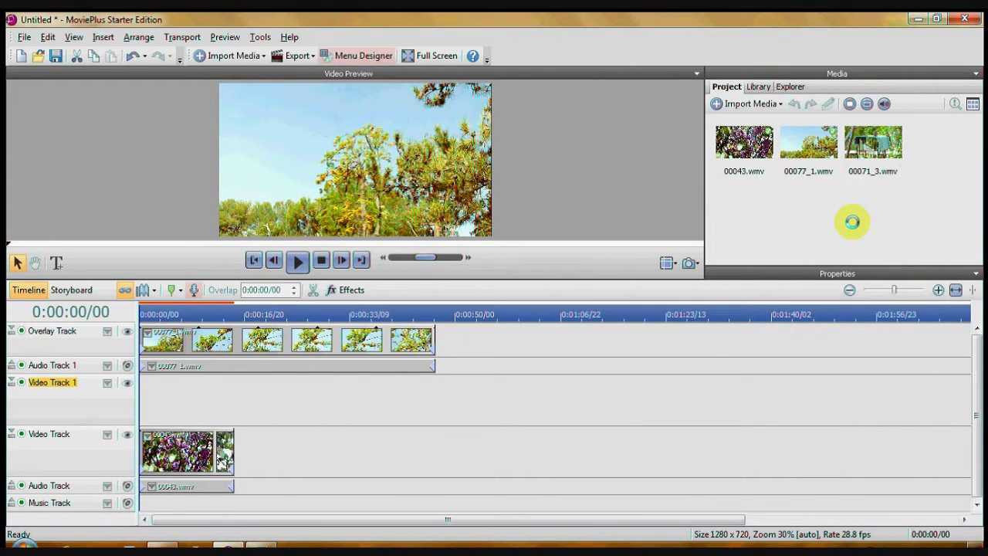
{"action": "left_click_drag", "start_coordinate": [877, 148], "coordinate": [124, 425]}
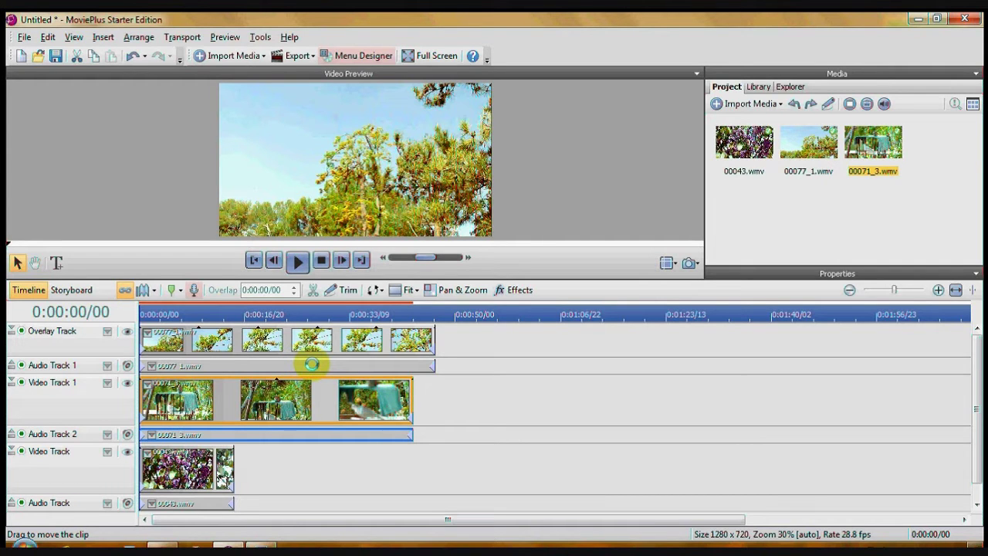
Delete only the 00077_1.wmv and 00071_3.wmv audio clips, keeping their linked video.
{"action": "right_click", "coordinate": [311, 364]}
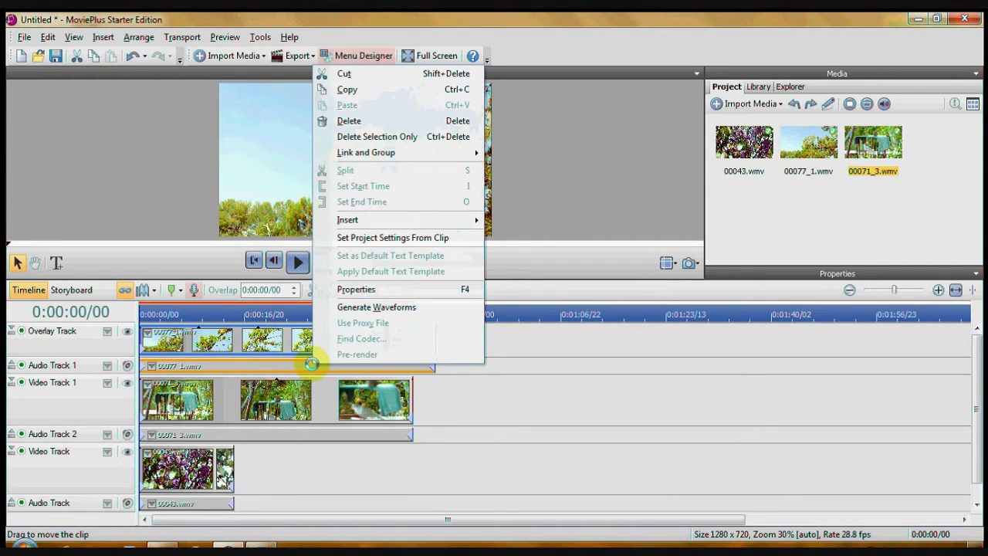
{"action": "left_click", "coordinate": [372, 137]}
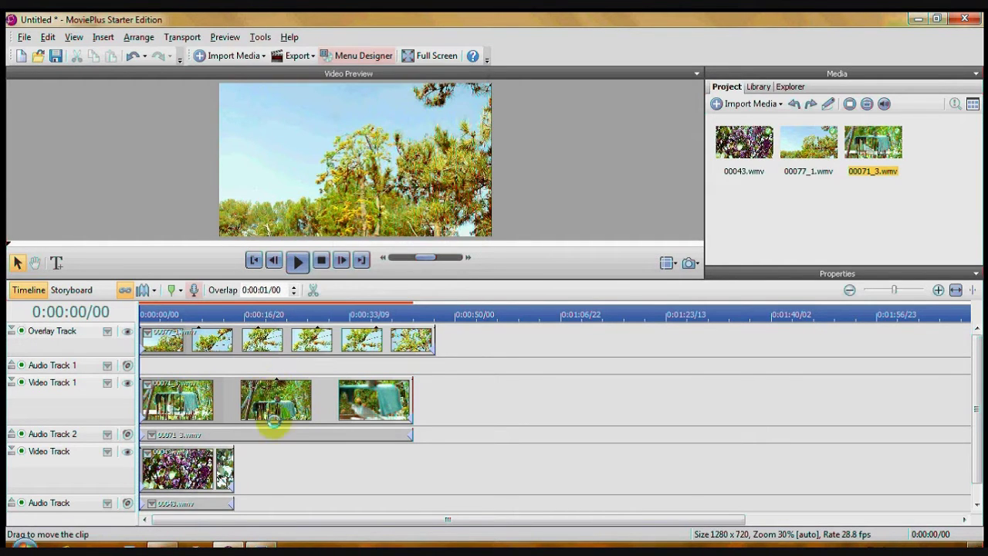
{"action": "right_click", "coordinate": [279, 434]}
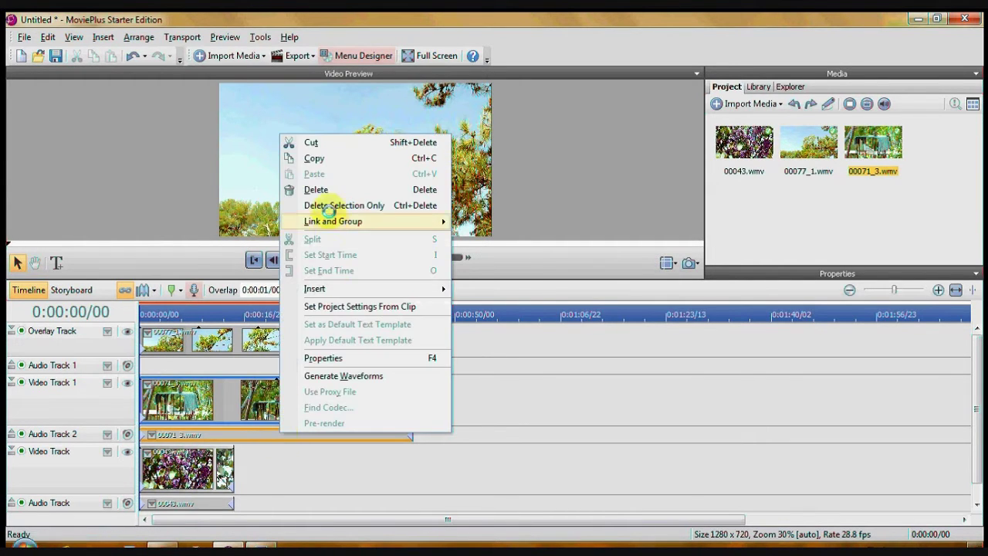
{"action": "left_click", "coordinate": [329, 204]}
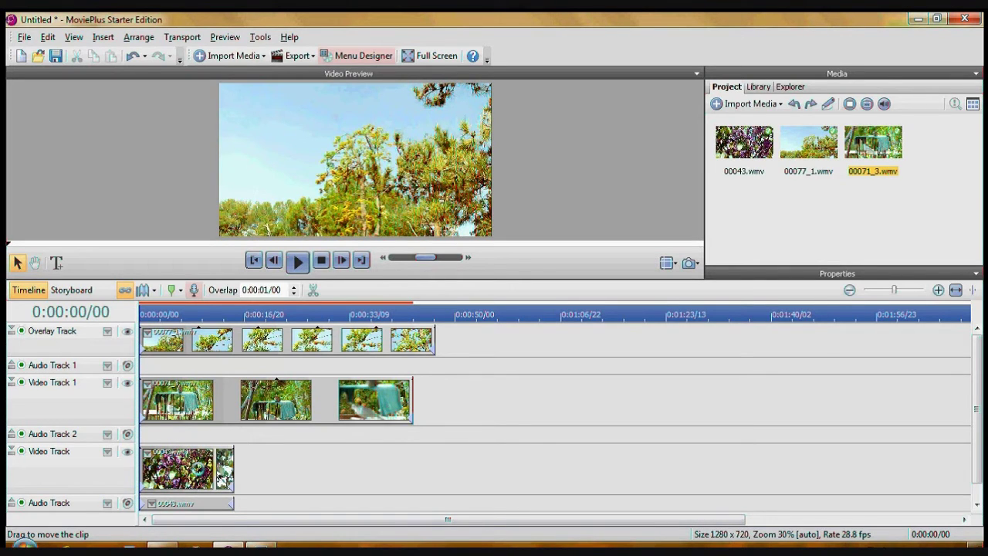
Trim the Video Track 1 and Overlay clips to end near 0:00:15.
{"action": "left_click", "coordinate": [260, 456]}
{"action": "left_click_drag", "start_coordinate": [232, 469], "coordinate": [260, 470]}
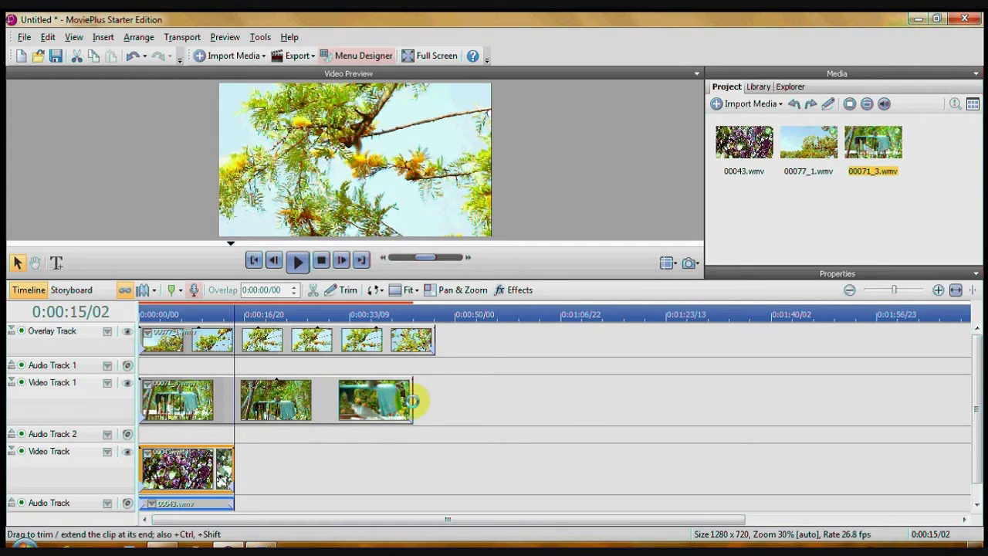
{"action": "left_click_drag", "start_coordinate": [413, 400], "coordinate": [231, 406]}
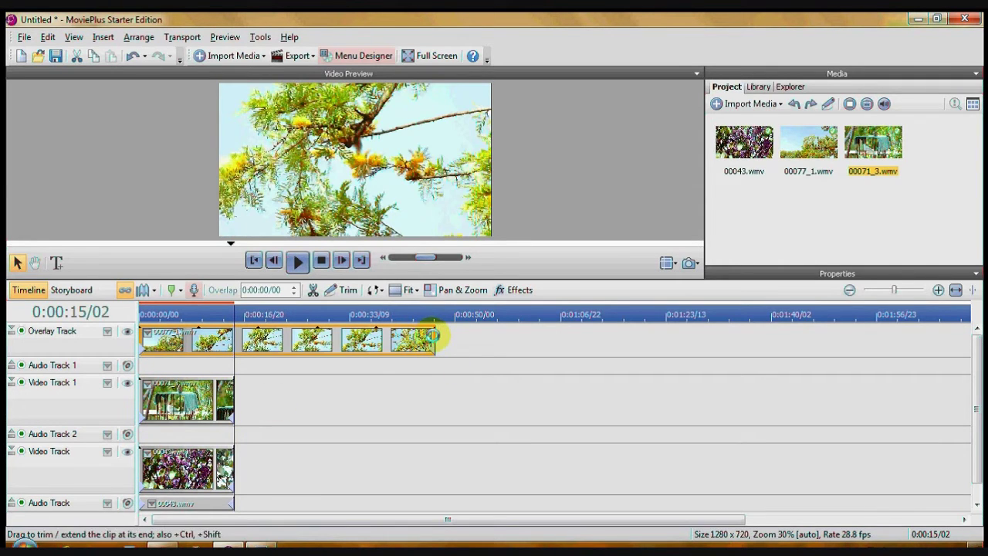
{"action": "left_click_drag", "start_coordinate": [435, 337], "coordinate": [235, 343]}
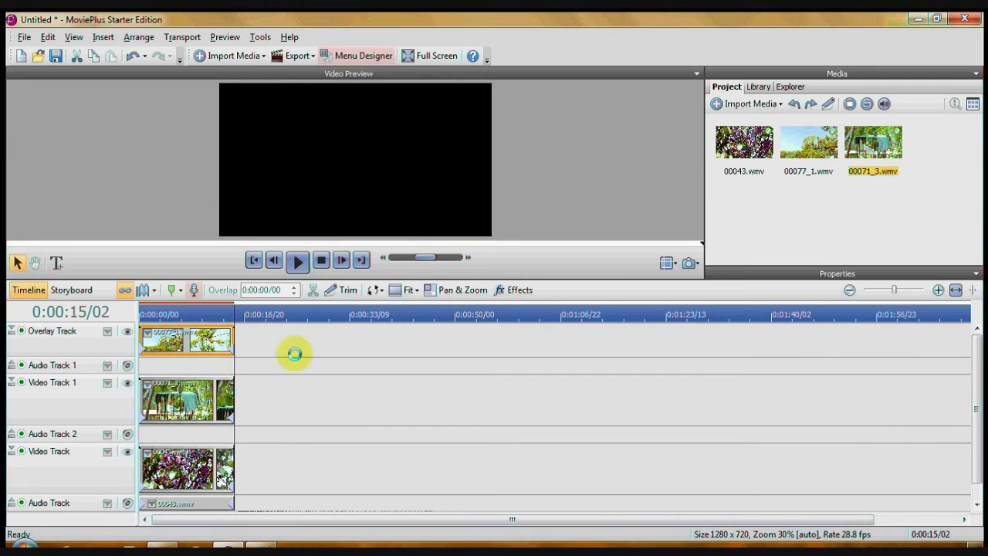
Play back the composite from the start to check the trimmed clips.
{"action": "left_click", "coordinate": [297, 260]}
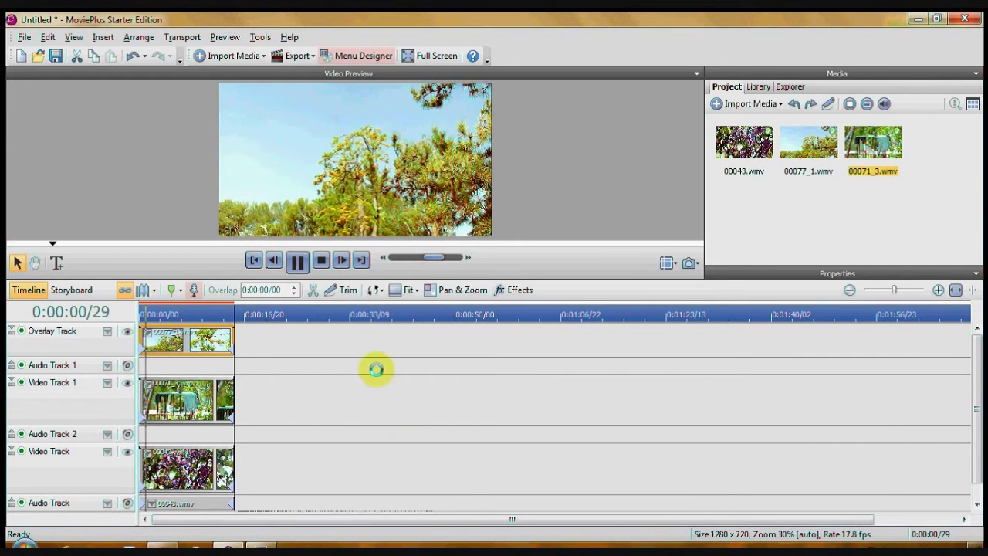
{"action": "left_click", "coordinate": [298, 261]}
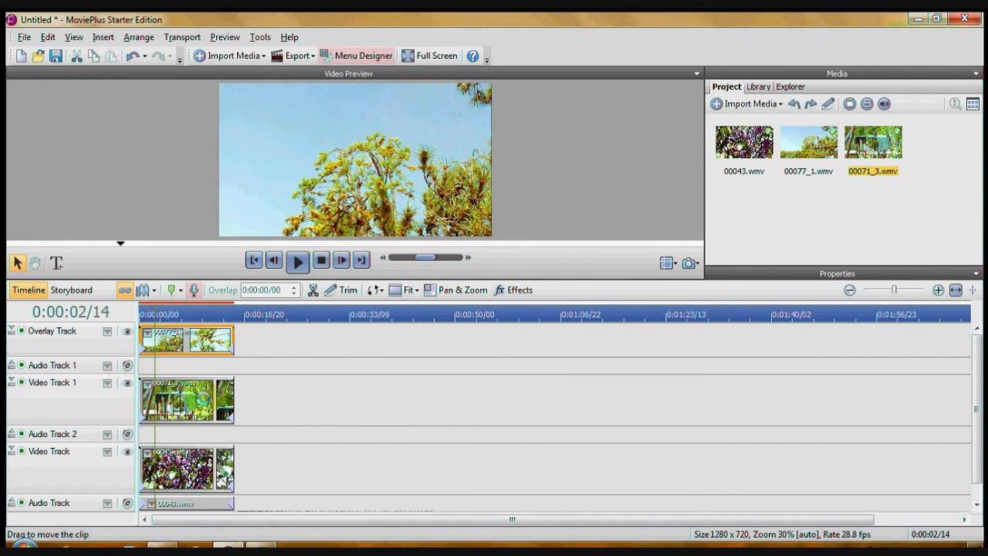
{"action": "left_click", "coordinate": [193, 400]}
{"action": "left_click", "coordinate": [298, 261]}
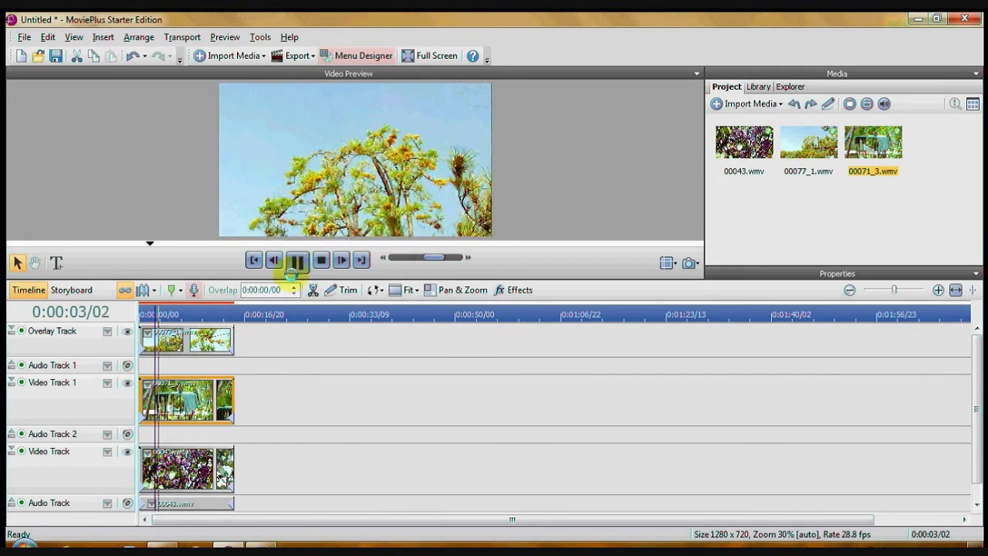
{"action": "left_click", "coordinate": [298, 260]}
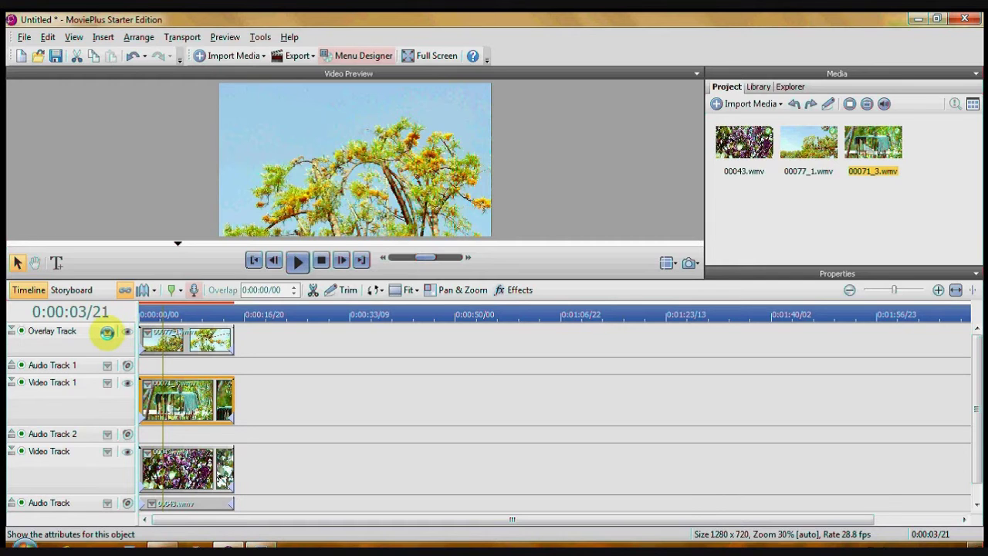
Use the Overlay Track's Transform to shrink 00077_1.wmv into a lower-right inset.
{"action": "left_click", "coordinate": [106, 332]}
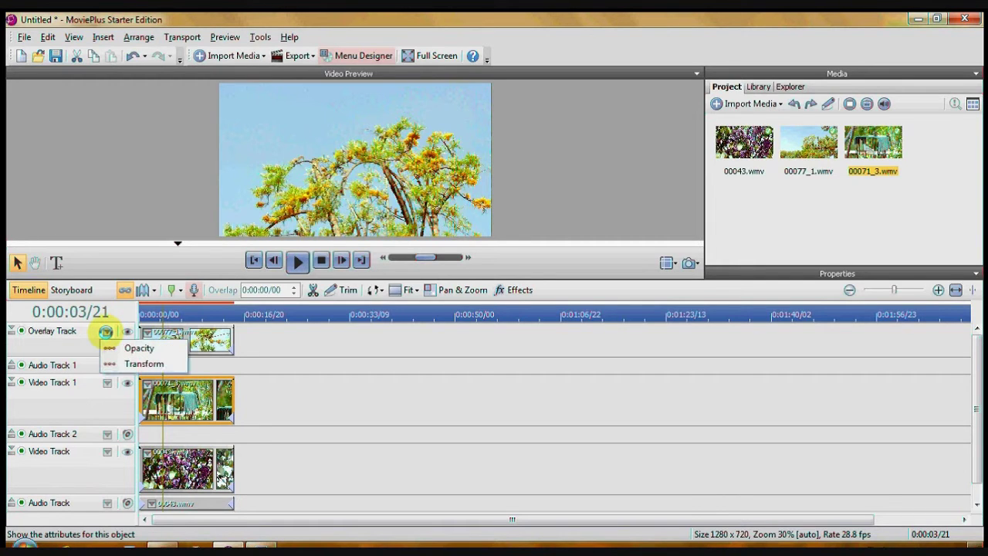
{"action": "left_click", "coordinate": [133, 363]}
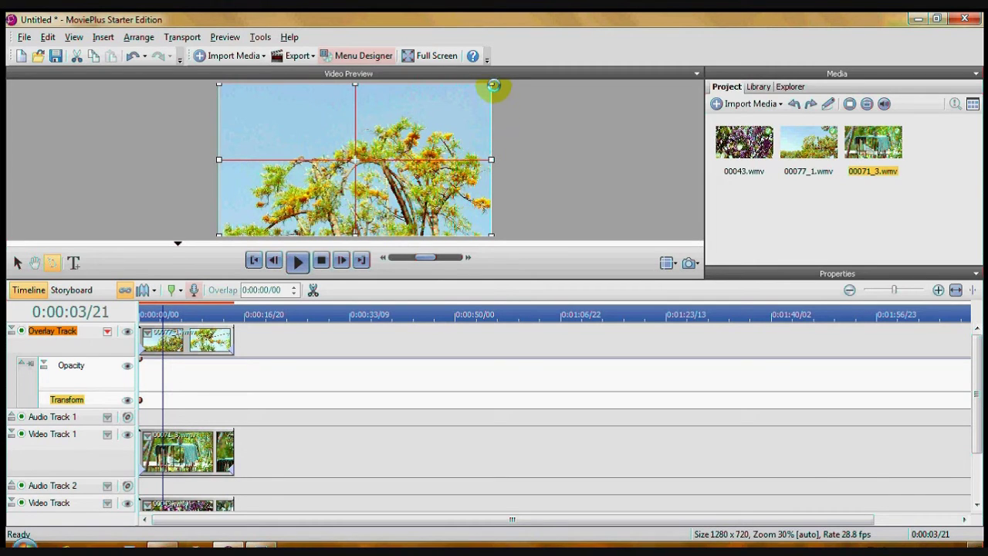
{"action": "left_click_drag", "start_coordinate": [492, 84], "coordinate": [379, 205]}
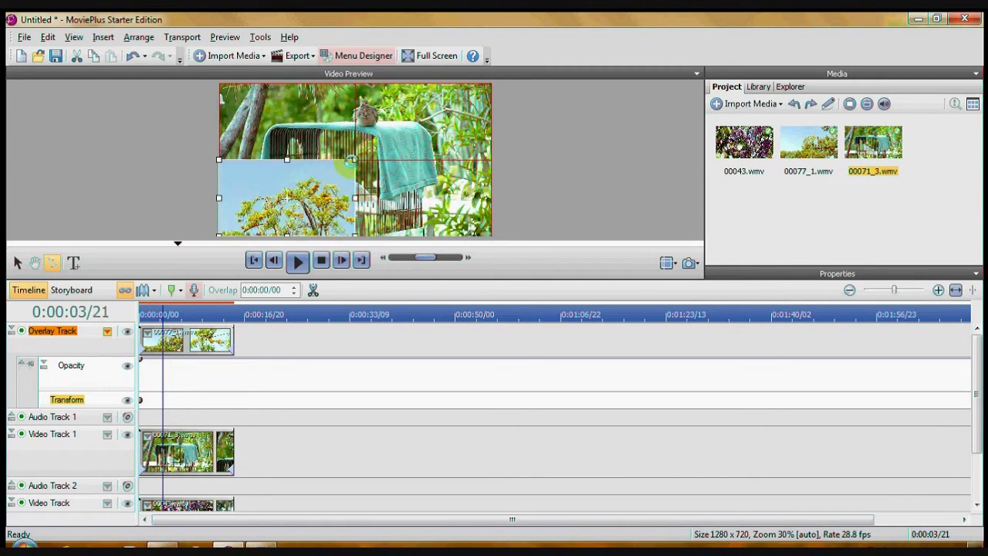
{"action": "left_click_drag", "start_coordinate": [353, 160], "coordinate": [460, 203]}
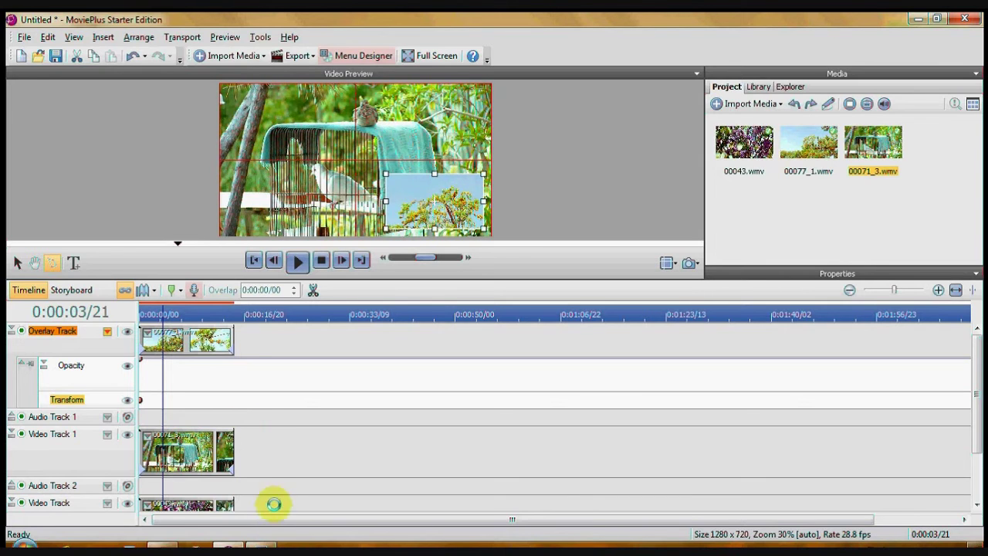
{"action": "left_click", "coordinate": [198, 447]}
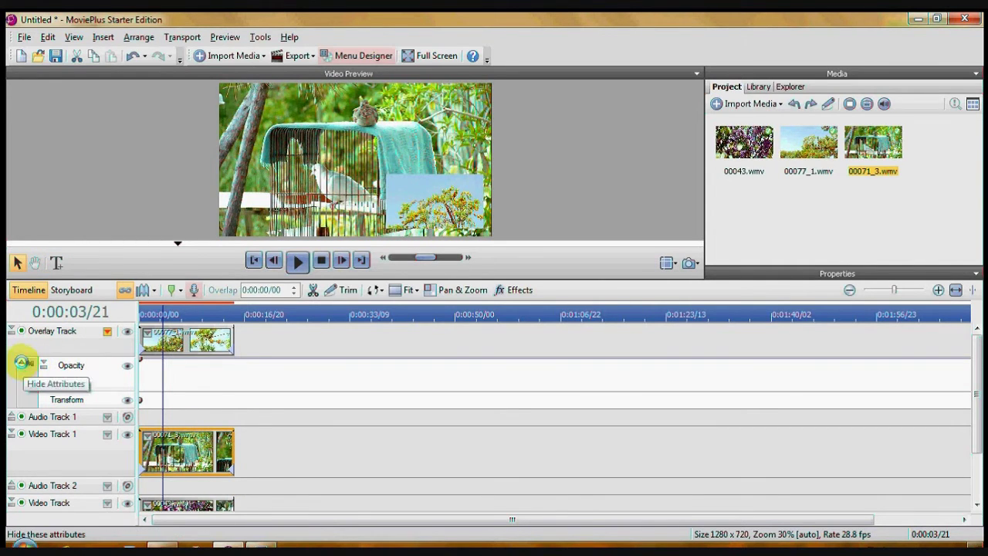
Use Video Track 1's Transform to shrink the birdcage clip into a top-left inset.
{"action": "left_click", "coordinate": [23, 362]}
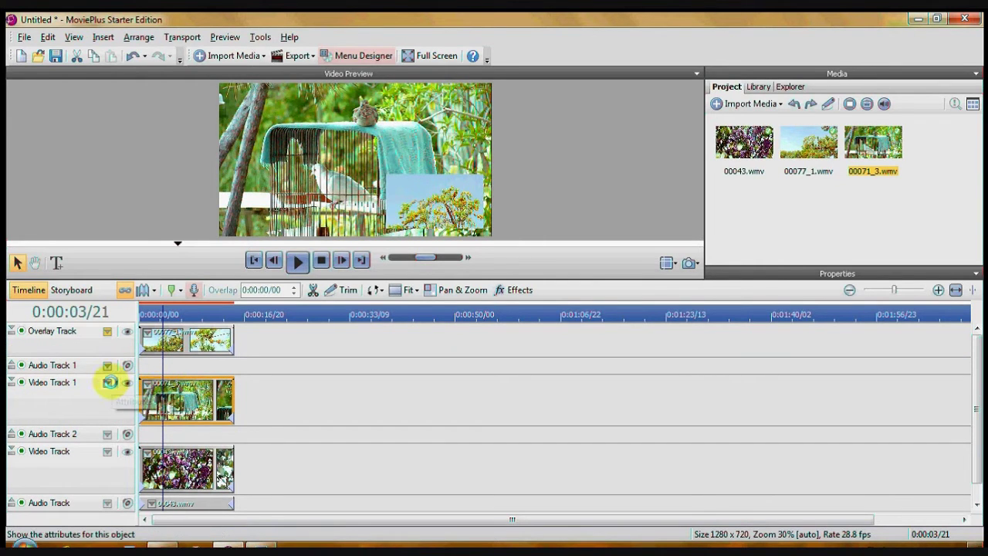
{"action": "left_click", "coordinate": [107, 382]}
{"action": "left_click", "coordinate": [133, 415]}
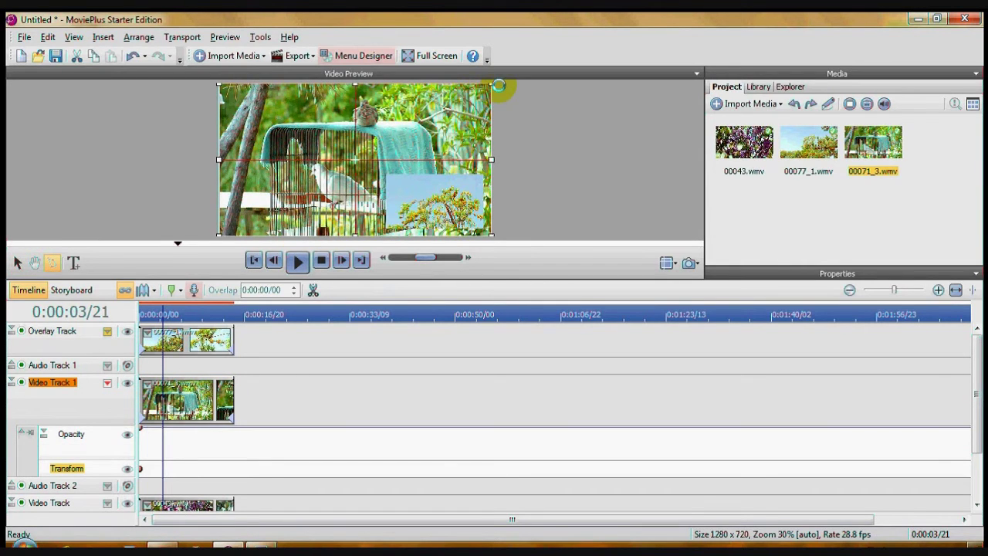
{"action": "left_click_drag", "start_coordinate": [489, 83], "coordinate": [320, 182]}
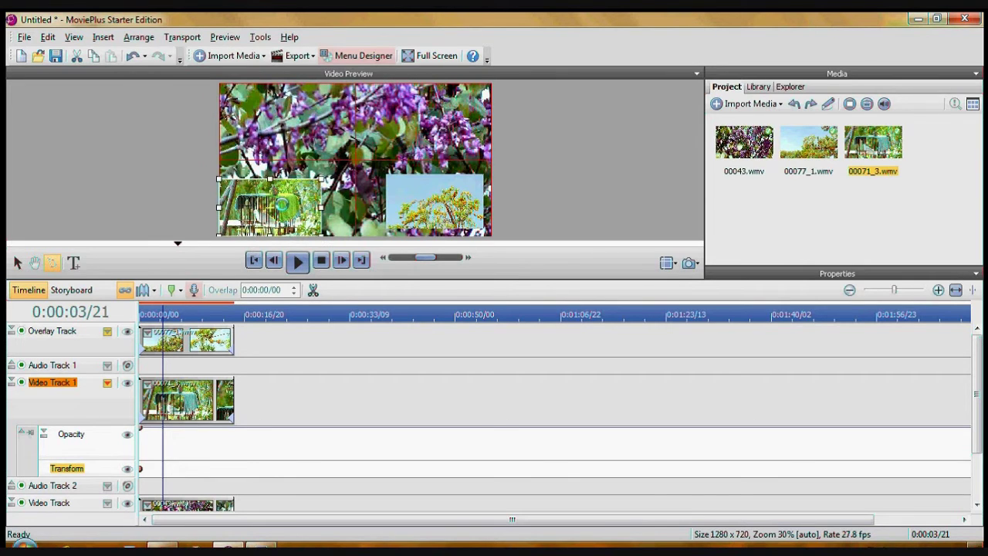
{"action": "left_click", "coordinate": [316, 122]}
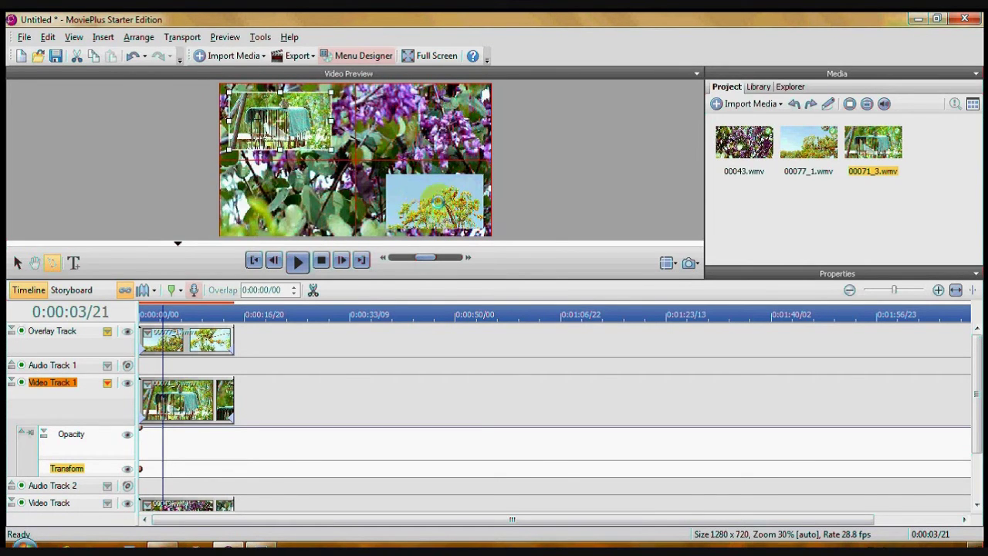
{"action": "left_click", "coordinate": [433, 196]}
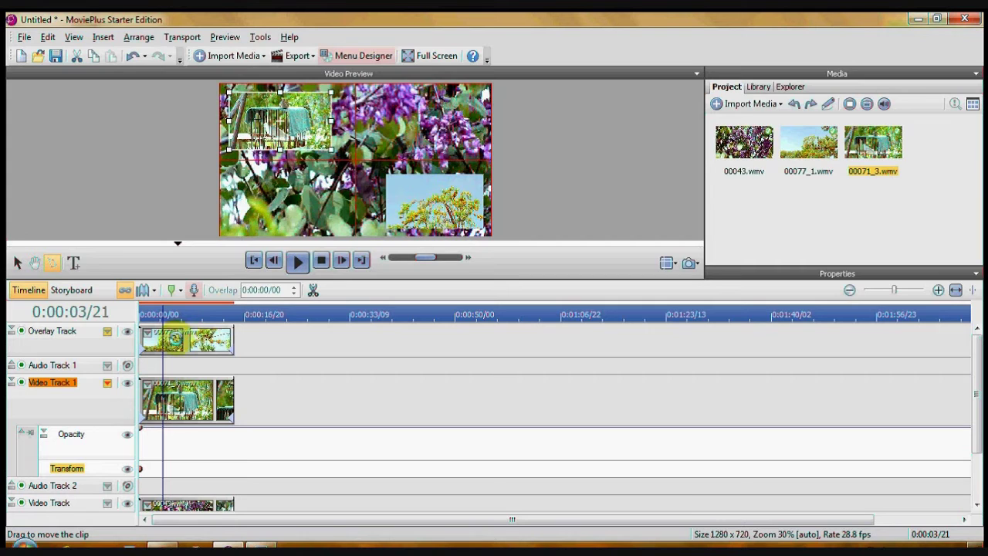
{"action": "left_click", "coordinate": [447, 193]}
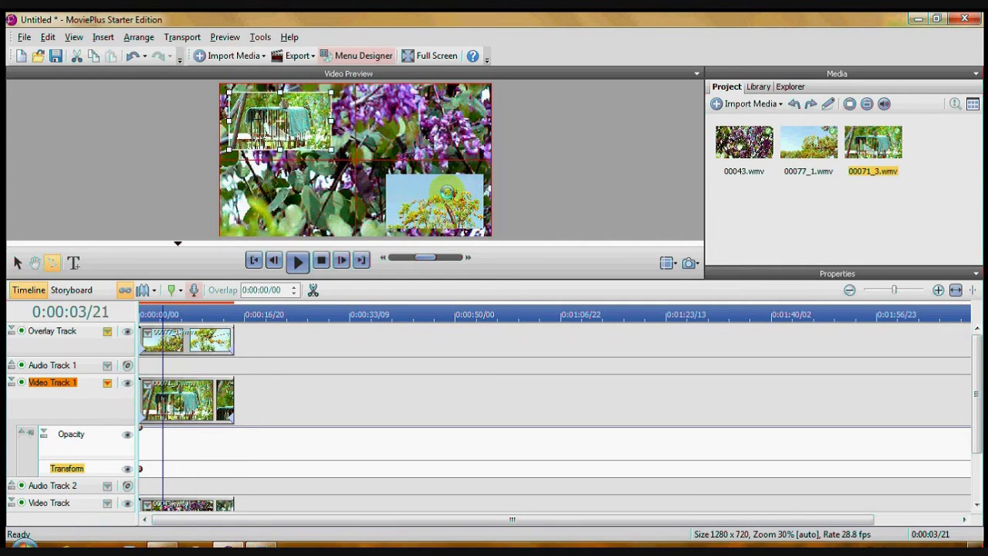
{"action": "left_click", "coordinate": [213, 339]}
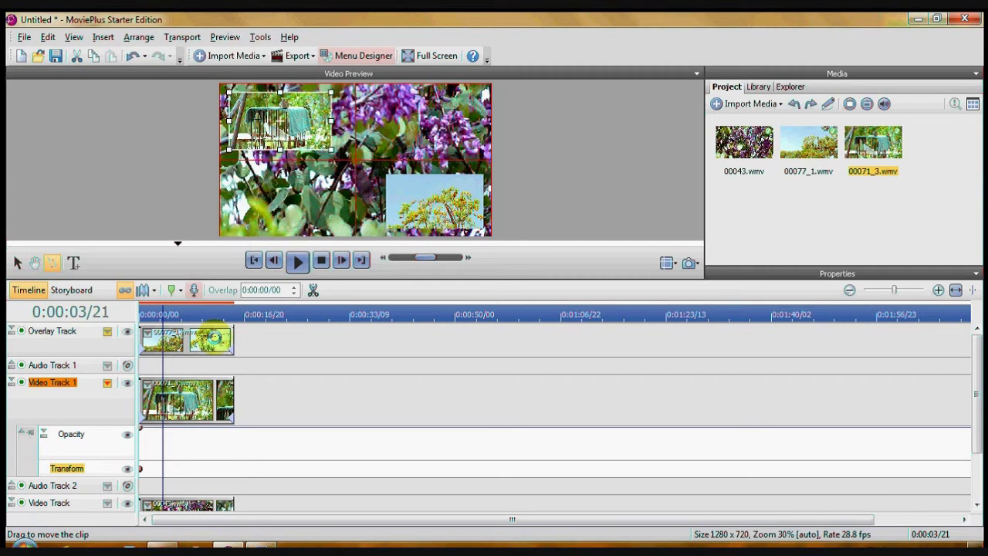
{"action": "left_click", "coordinate": [215, 338]}
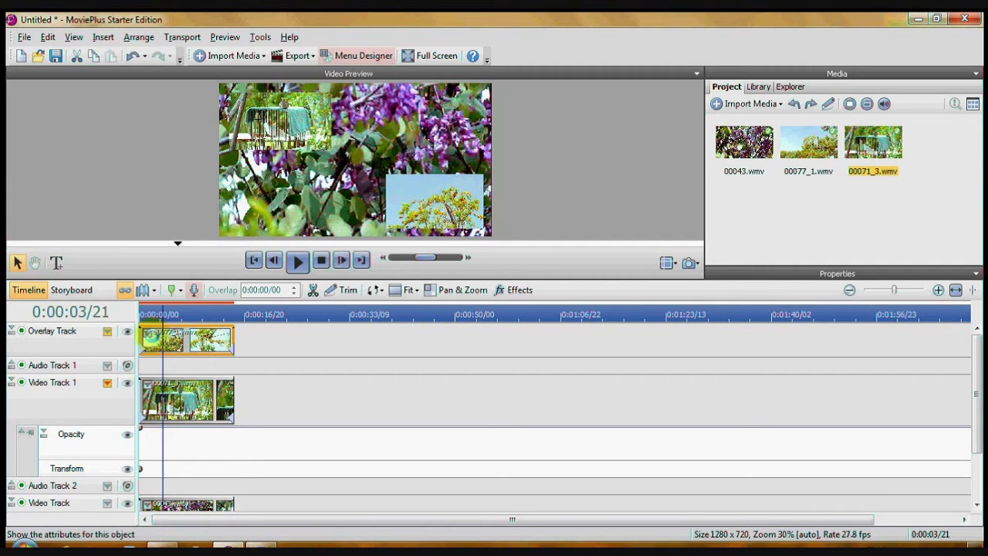
Slightly enlarge and nudge the tree overlay inset using its Transform settings.
{"action": "left_click", "coordinate": [103, 334]}
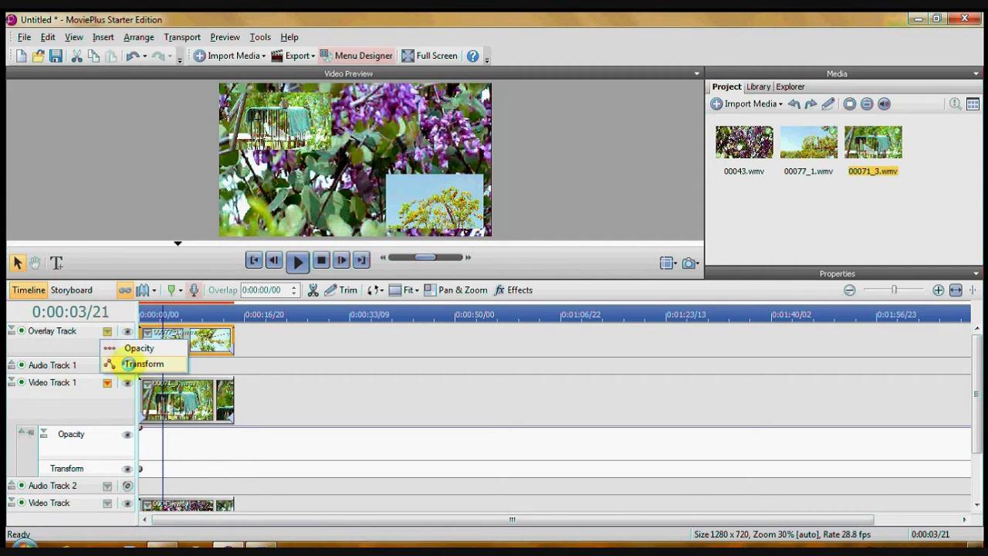
{"action": "left_click", "coordinate": [131, 364]}
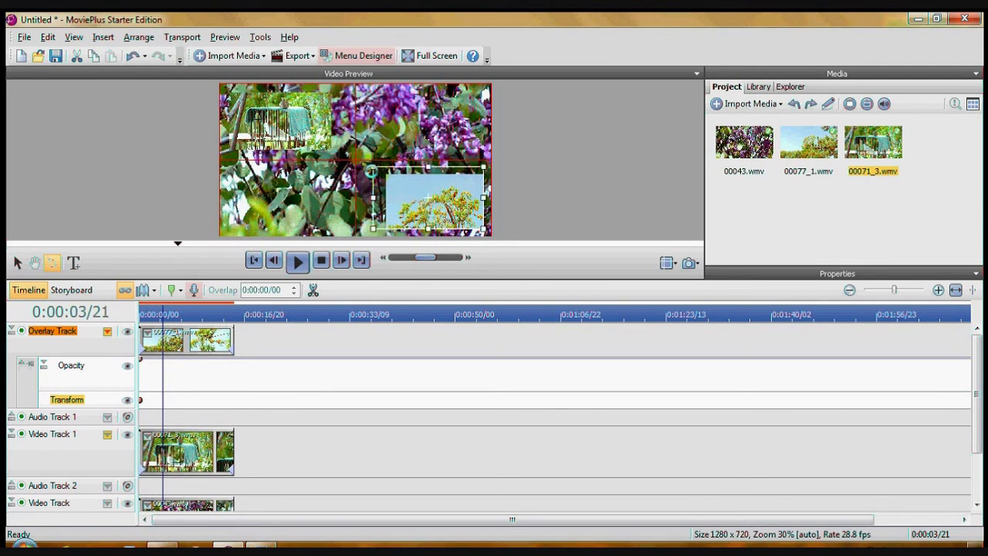
{"action": "left_click_drag", "start_coordinate": [385, 175], "coordinate": [371, 169]}
{"action": "left_click", "coordinate": [424, 191]}
{"action": "left_click_drag", "start_coordinate": [424, 190], "coordinate": [421, 188]}
{"action": "left_click", "coordinate": [420, 190]}
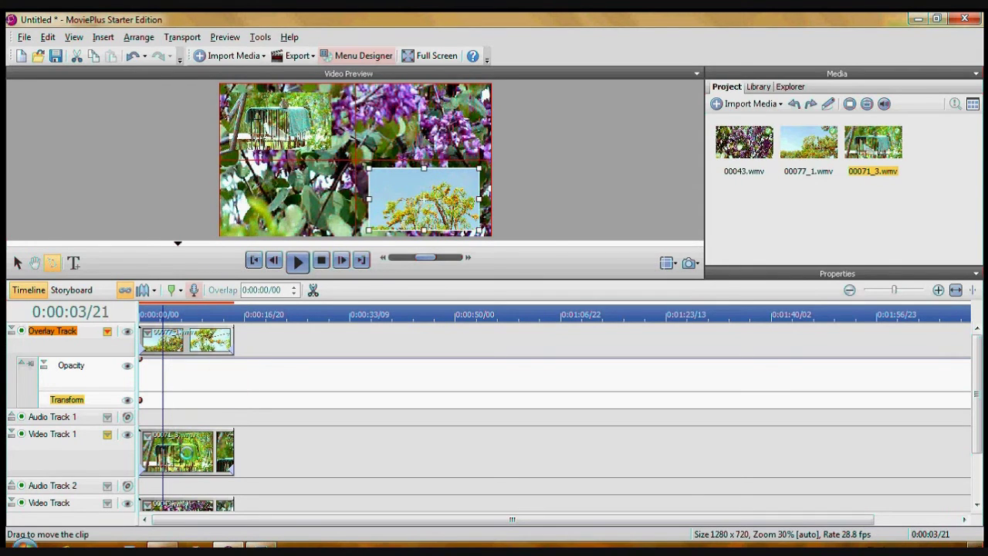
Slightly enlarge the top-left birdcage inset via Video Track 1's Transform.
{"action": "left_click", "coordinate": [187, 451]}
{"action": "left_click", "coordinate": [106, 436]}
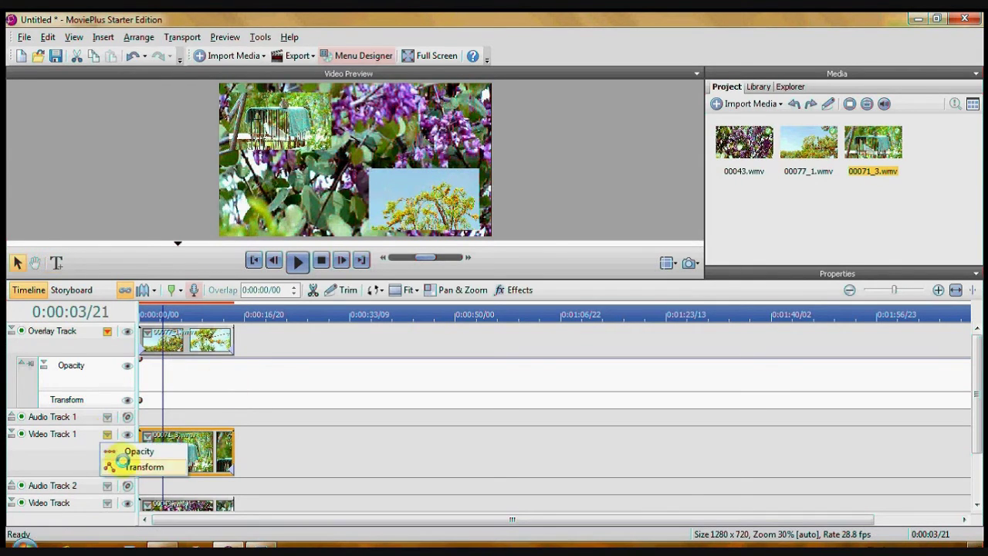
{"action": "left_click", "coordinate": [120, 466]}
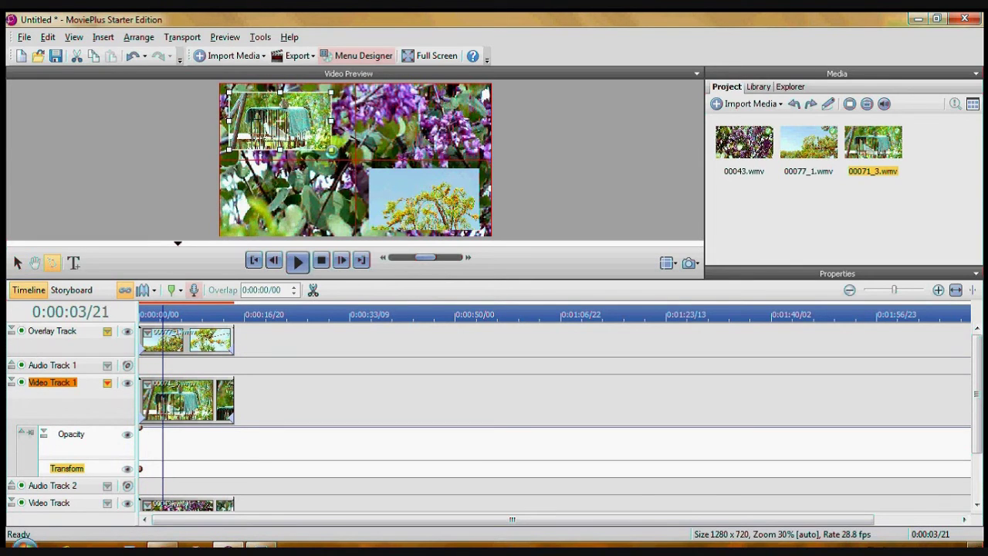
{"action": "left_click_drag", "start_coordinate": [332, 149], "coordinate": [340, 153]}
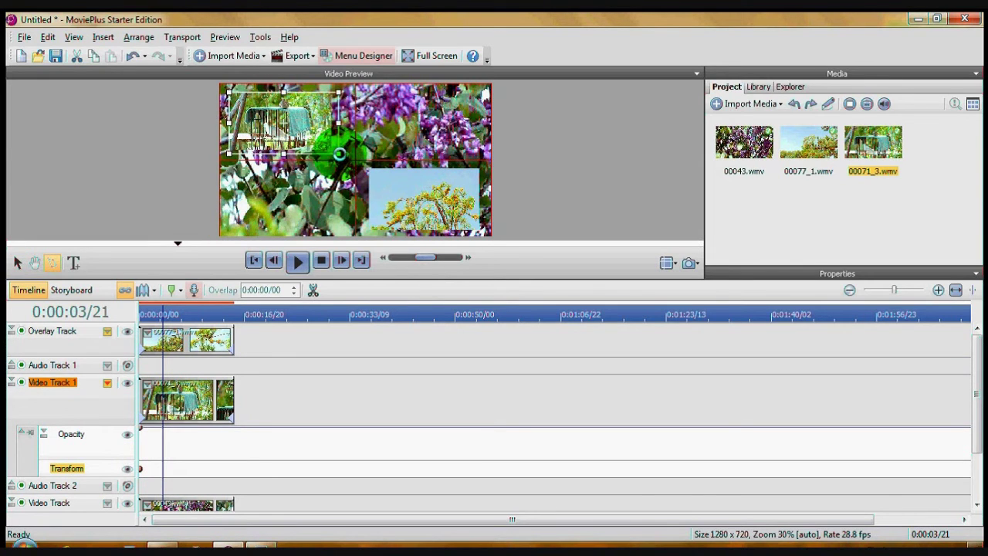
{"action": "left_click", "coordinate": [191, 162]}
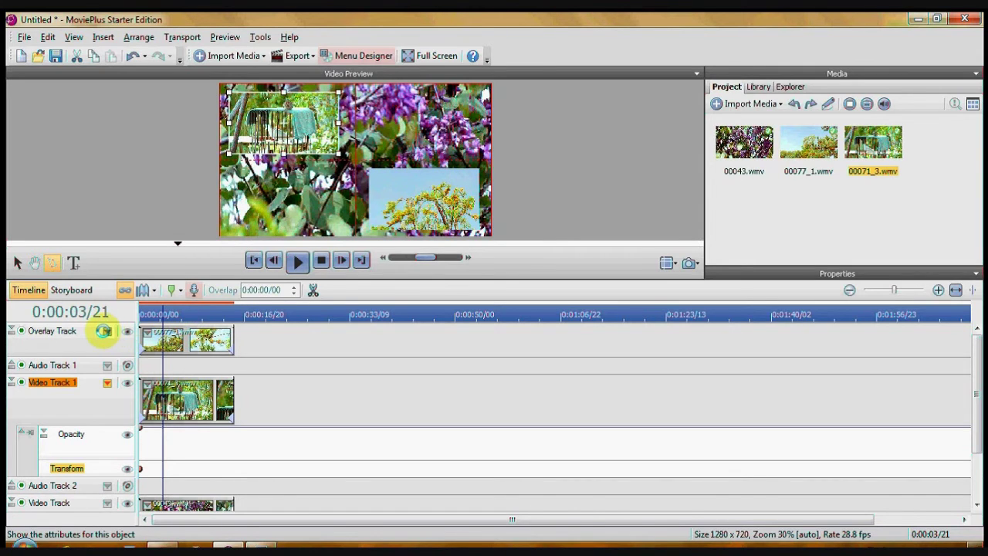
Show the Overlay Track's Opacity lane via Transform and drag its opening keyframe down to 0%.
{"action": "left_click", "coordinate": [103, 330]}
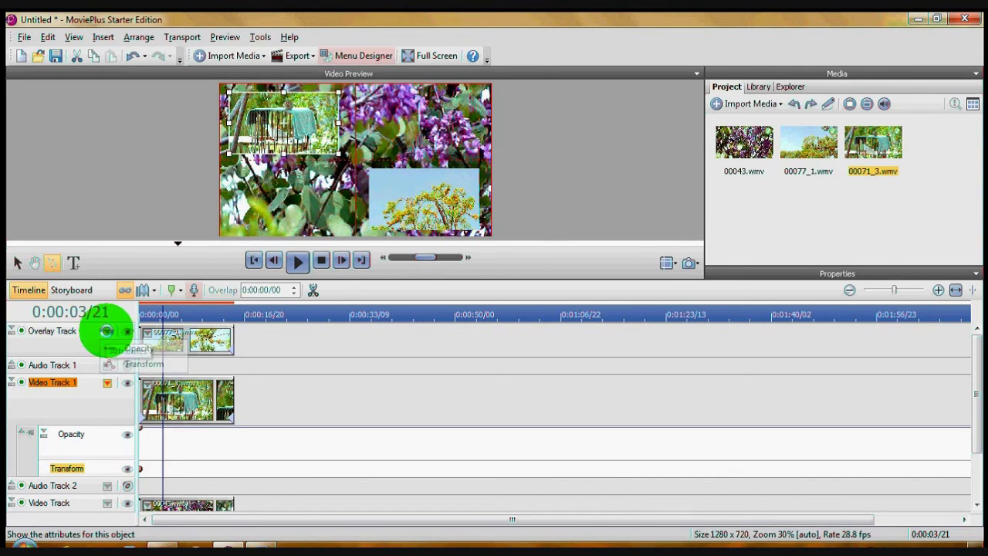
{"action": "left_click", "coordinate": [123, 363]}
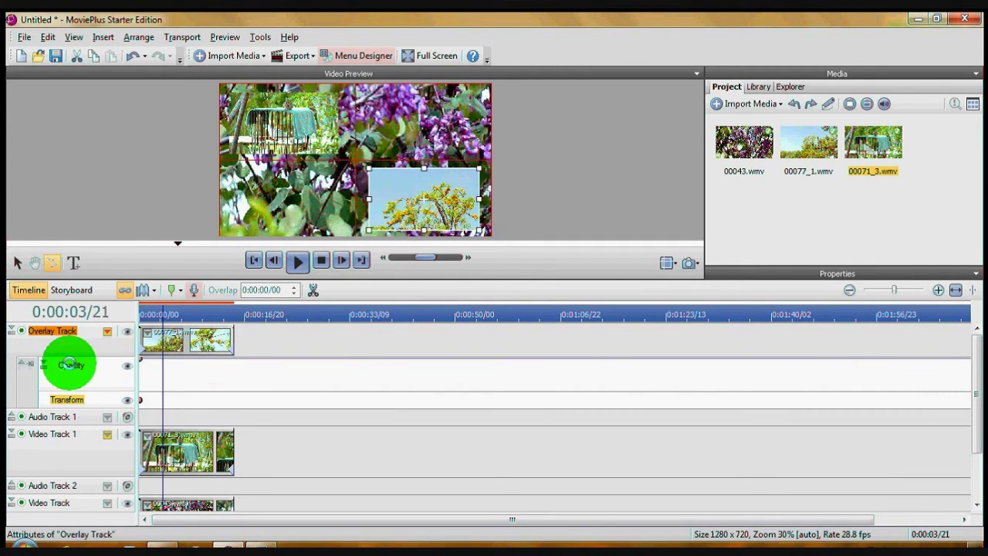
{"action": "left_click", "coordinate": [70, 365]}
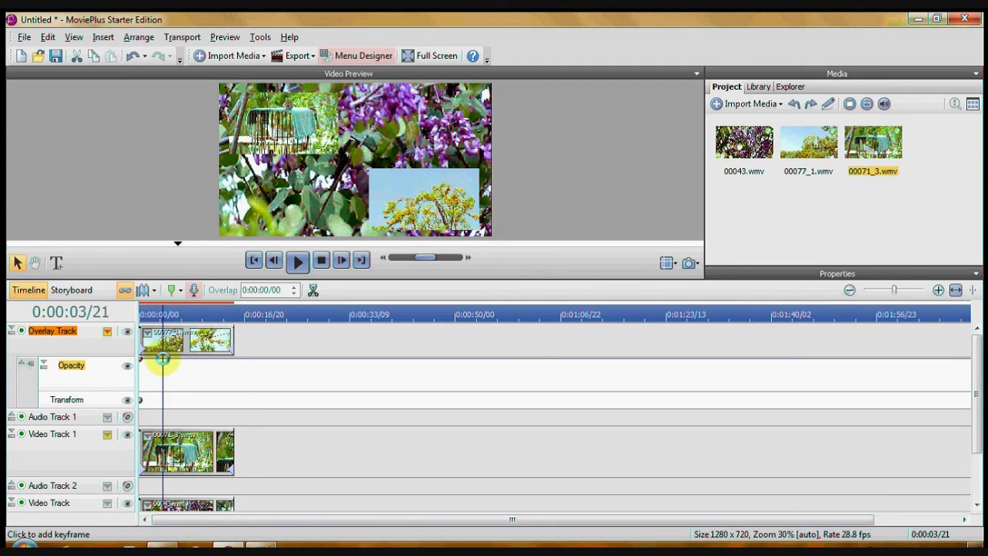
{"action": "left_click_drag", "start_coordinate": [163, 313], "coordinate": [142, 316]}
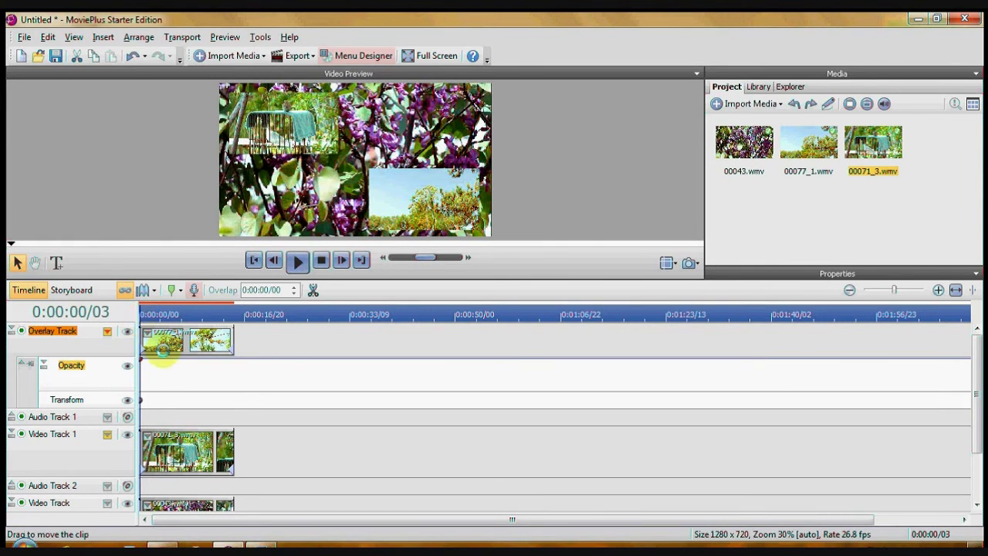
{"action": "left_click_drag", "start_coordinate": [142, 360], "coordinate": [129, 394]}
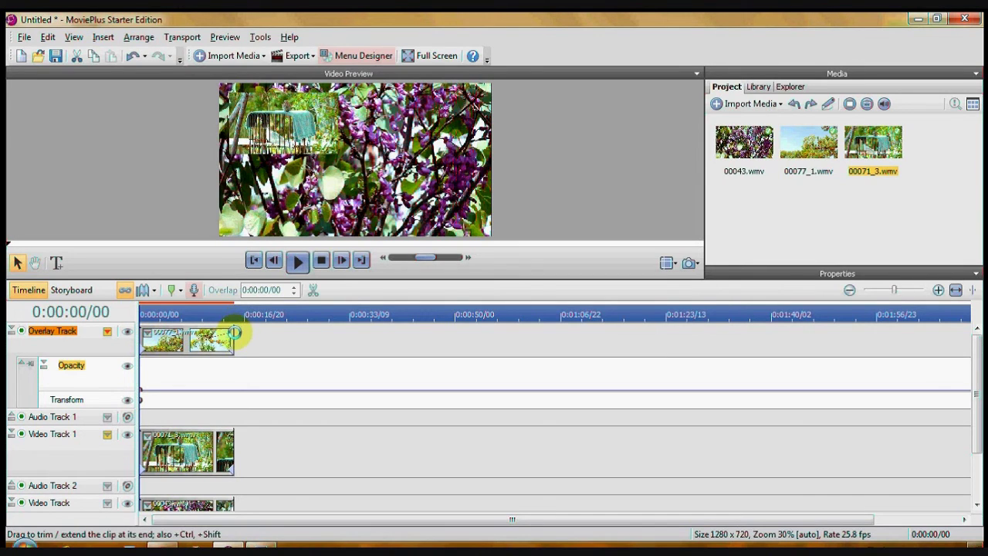
{"action": "left_click", "coordinate": [234, 333]}
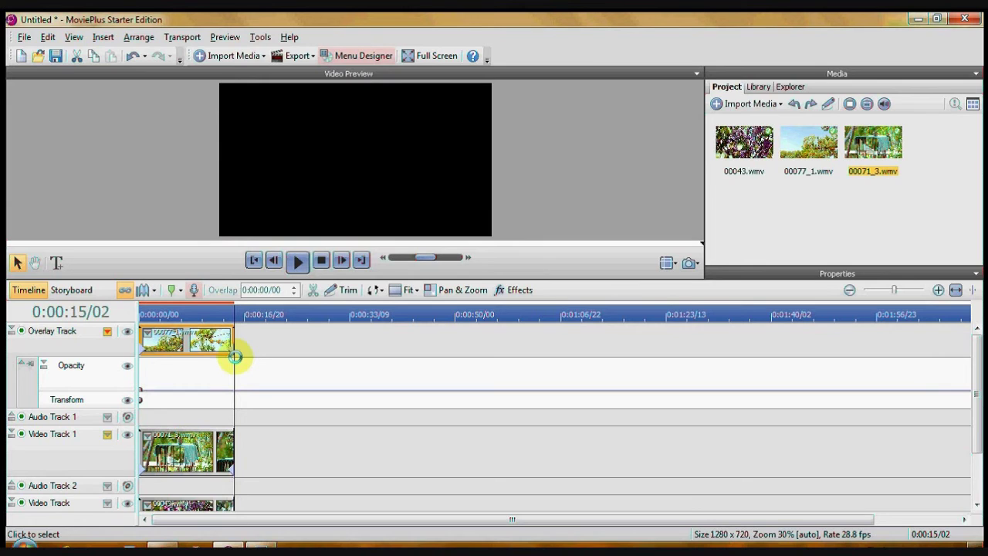
Move the overlay's full-opacity keyframe to the clip end at 0:00:15/01.
{"action": "left_click", "coordinate": [73, 364]}
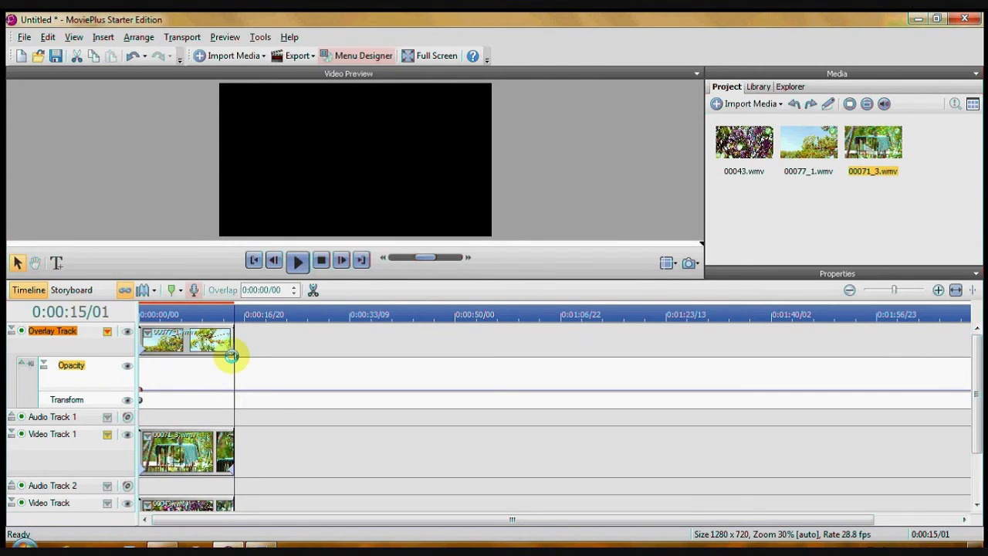
{"action": "left_click", "coordinate": [231, 355]}
{"action": "right_click", "coordinate": [234, 356]}
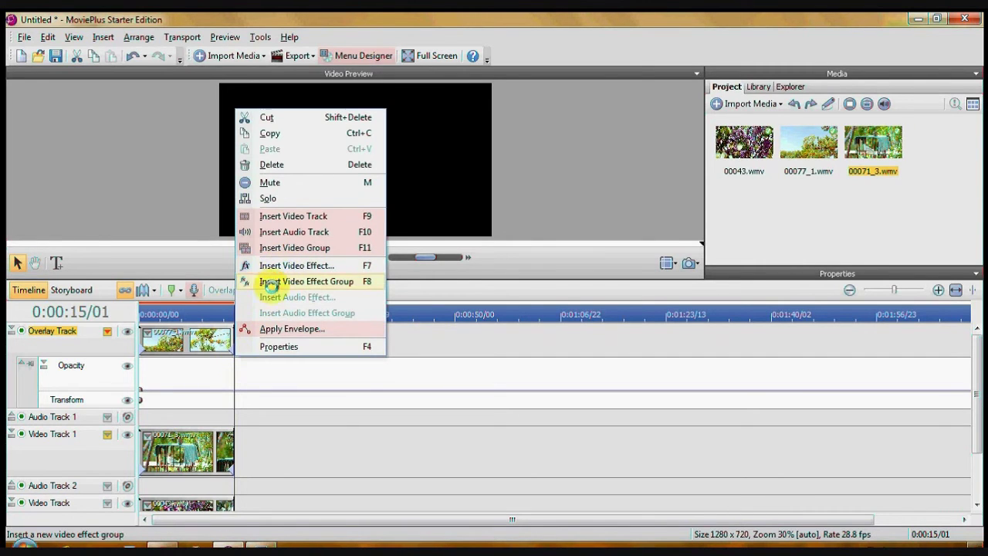
{"action": "left_click", "coordinate": [258, 360]}
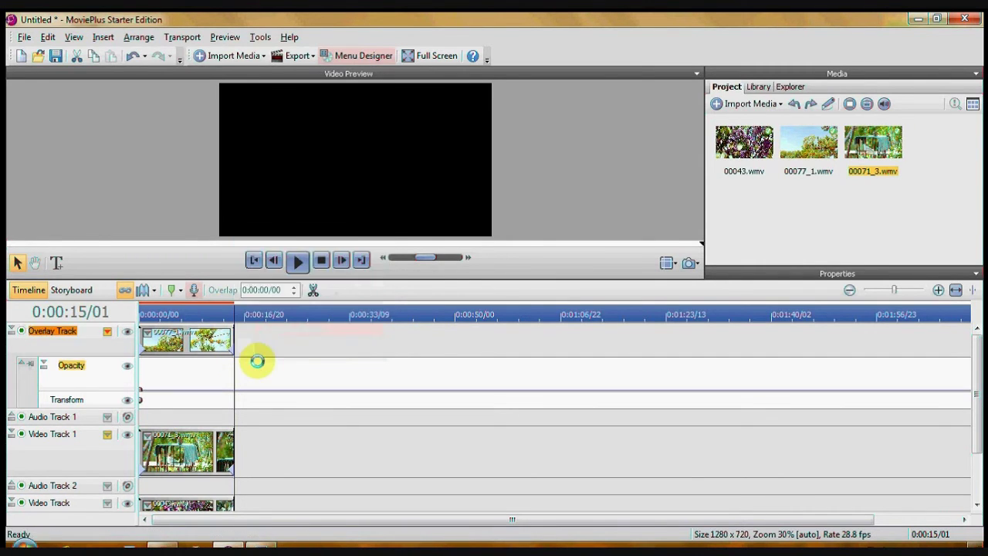
{"action": "left_click", "coordinate": [153, 367]}
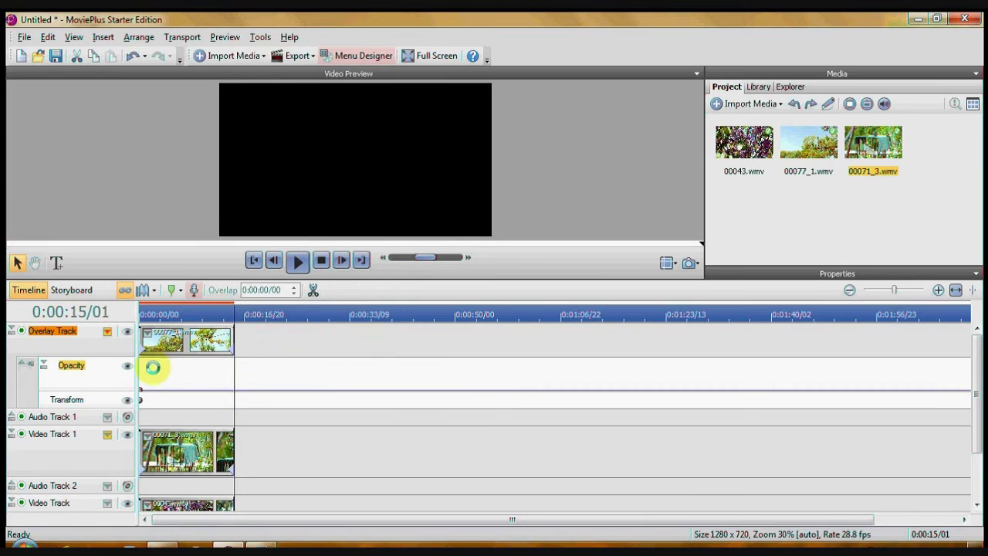
{"action": "left_click", "coordinate": [230, 357]}
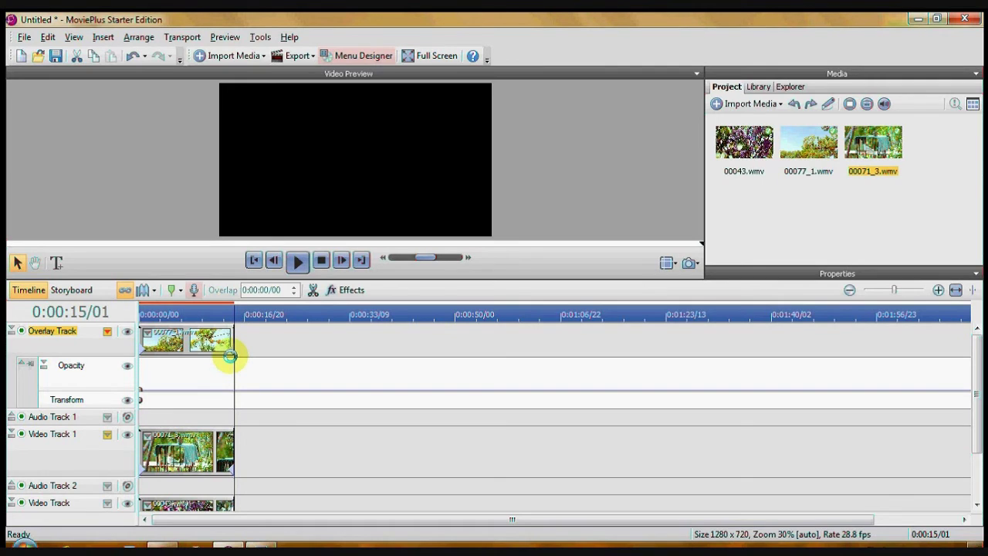
{"action": "left_click", "coordinate": [232, 356]}
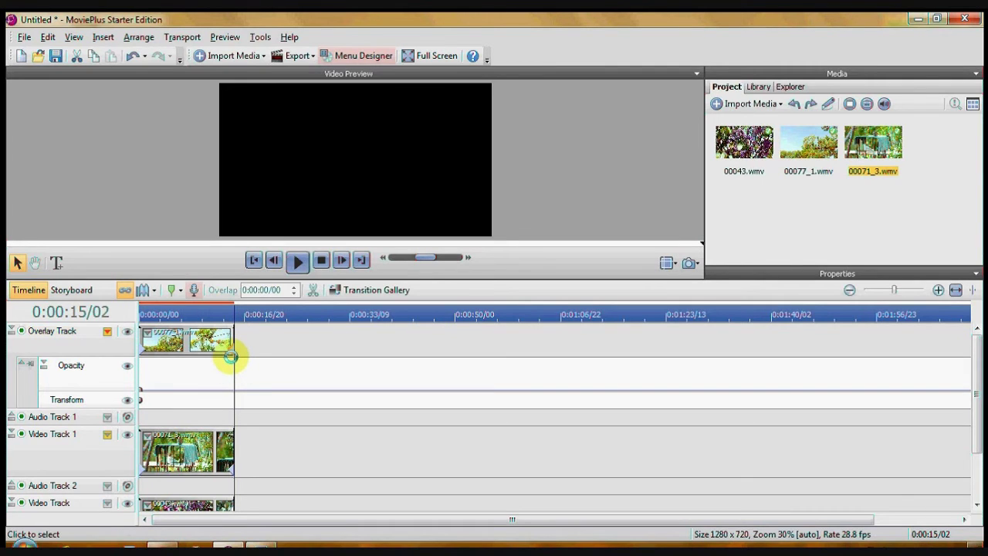
{"action": "left_click", "coordinate": [230, 356]}
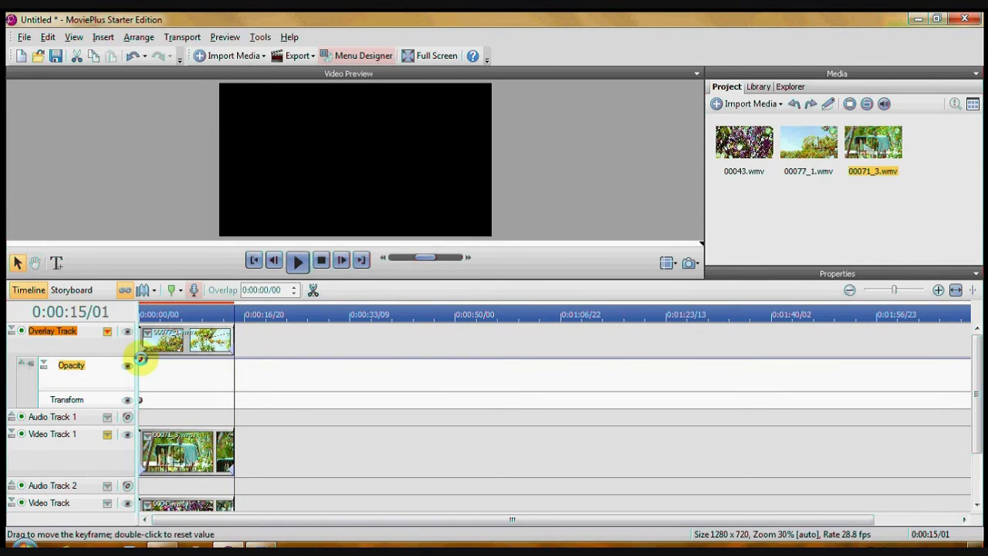
{"action": "left_click_drag", "start_coordinate": [141, 359], "coordinate": [163, 357]}
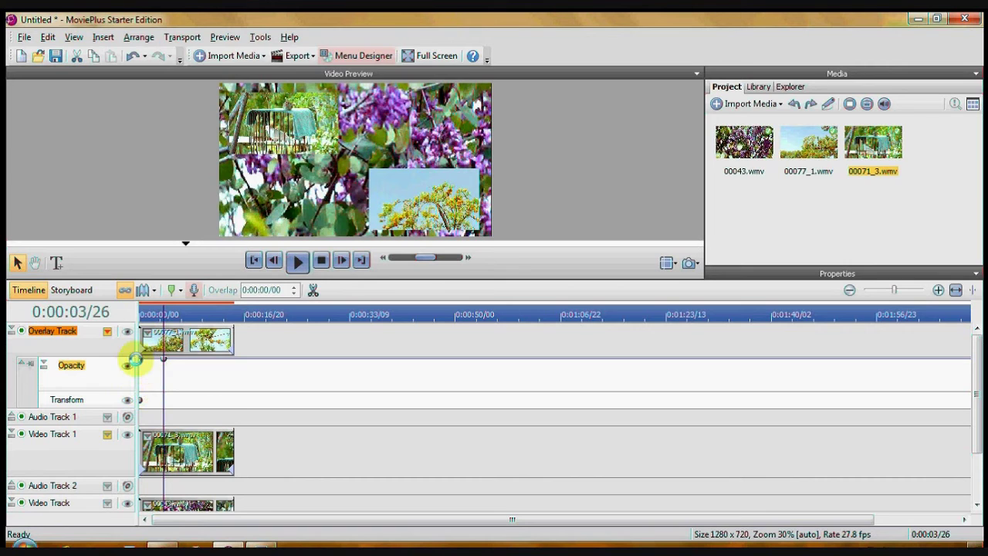
Drag the starting opacity keyframe to 0%, then play and stop the fade-in preview.
{"action": "left_click", "coordinate": [140, 359]}
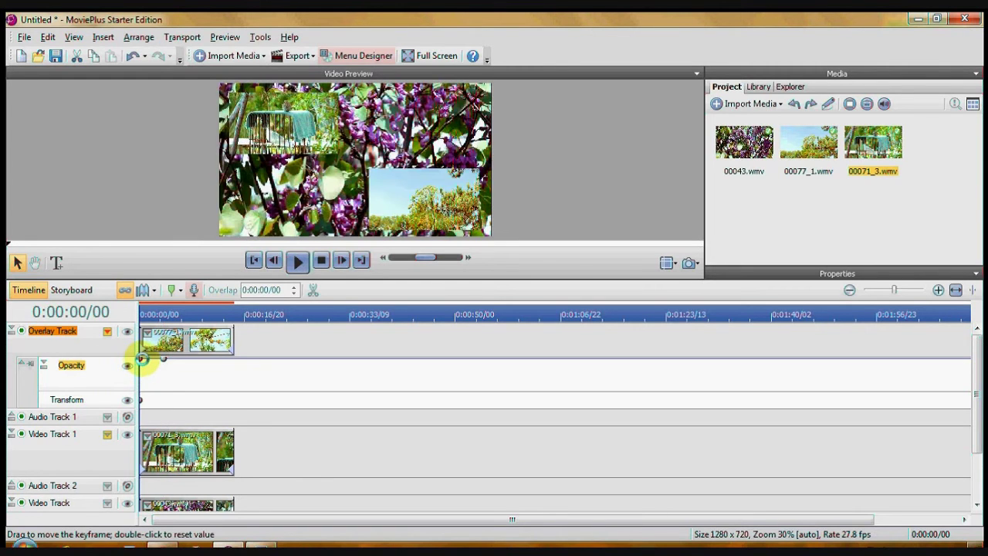
{"action": "left_click_drag", "start_coordinate": [142, 359], "coordinate": [141, 388]}
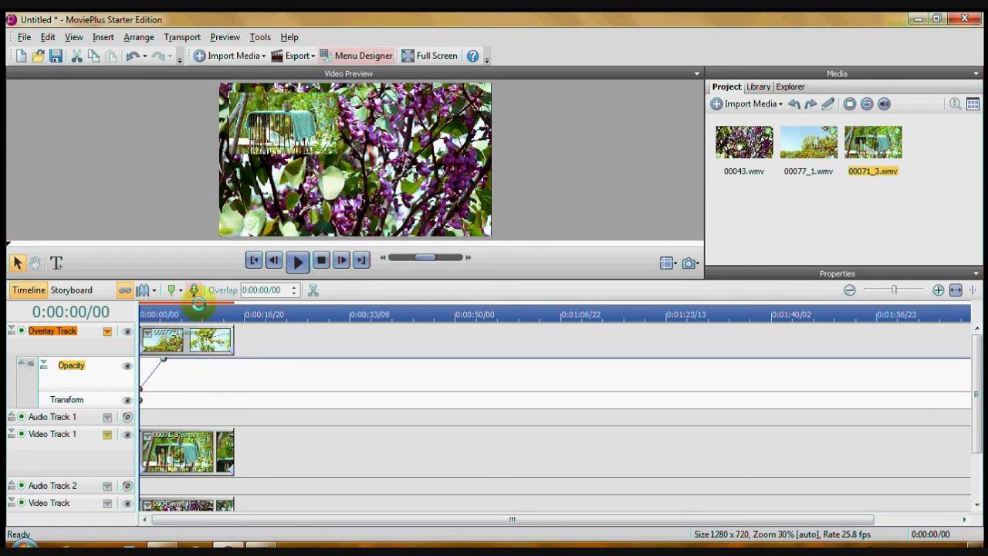
{"action": "left_click", "coordinate": [297, 263]}
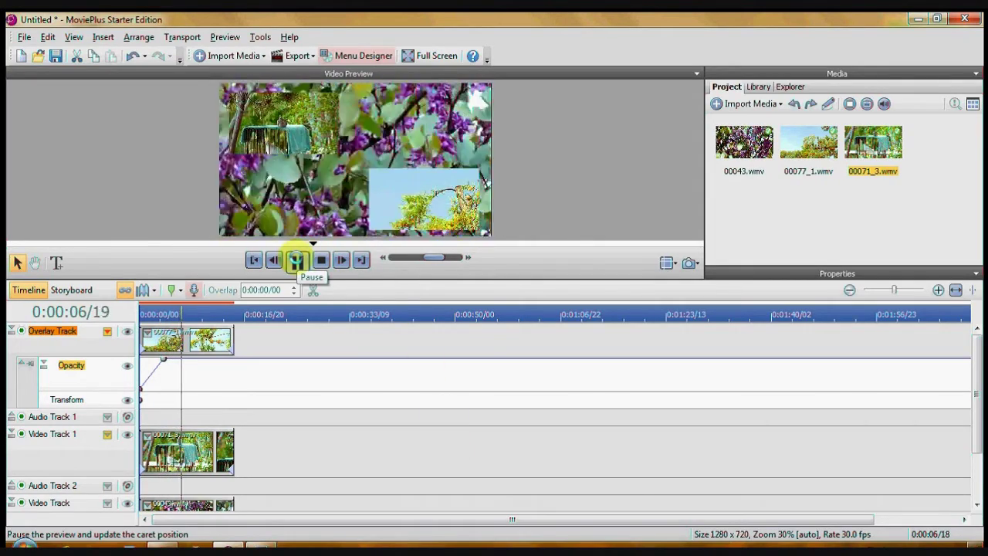
{"action": "left_click", "coordinate": [297, 262]}
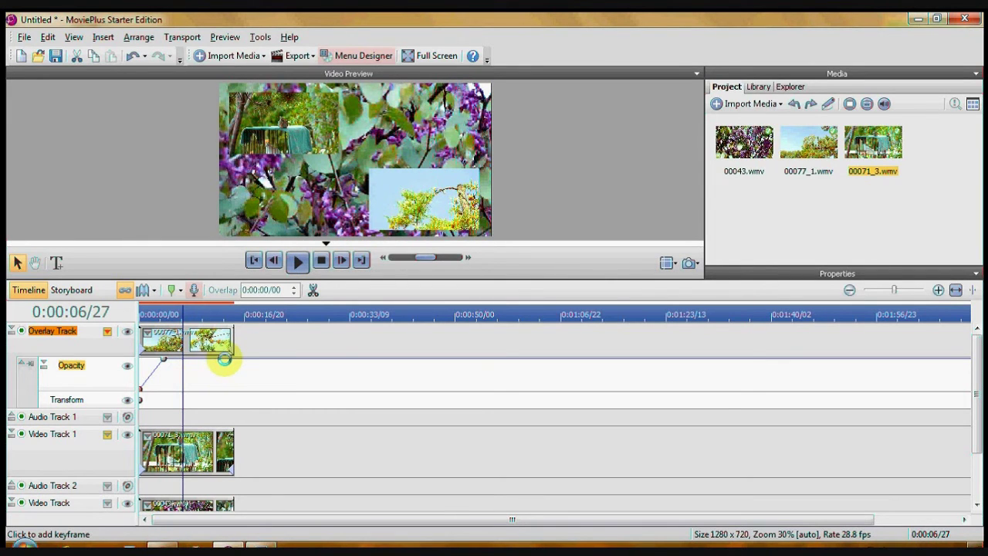
Add opacity keyframes at 0:00:12/17 and 0:00:15/02, lower the last to about 4.5%, and play from the start.
{"action": "left_click", "coordinate": [218, 359]}
{"action": "left_click", "coordinate": [231, 359]}
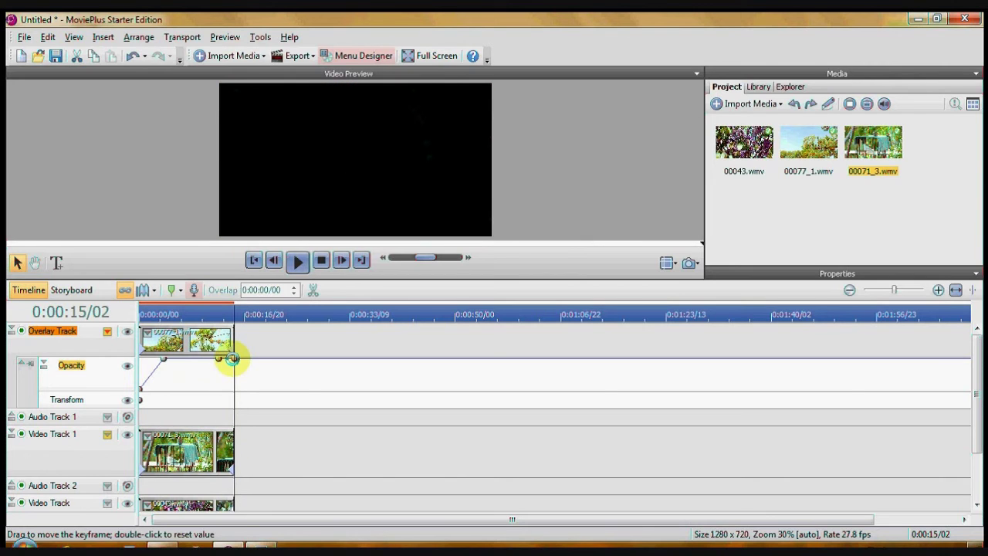
{"action": "left_click_drag", "start_coordinate": [231, 359], "coordinate": [211, 359]}
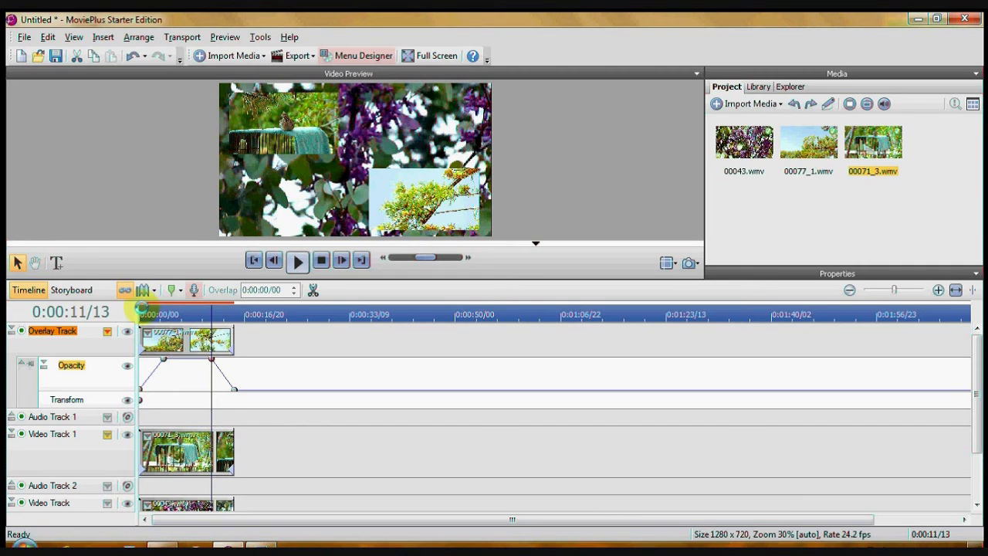
{"action": "left_click", "coordinate": [141, 310]}
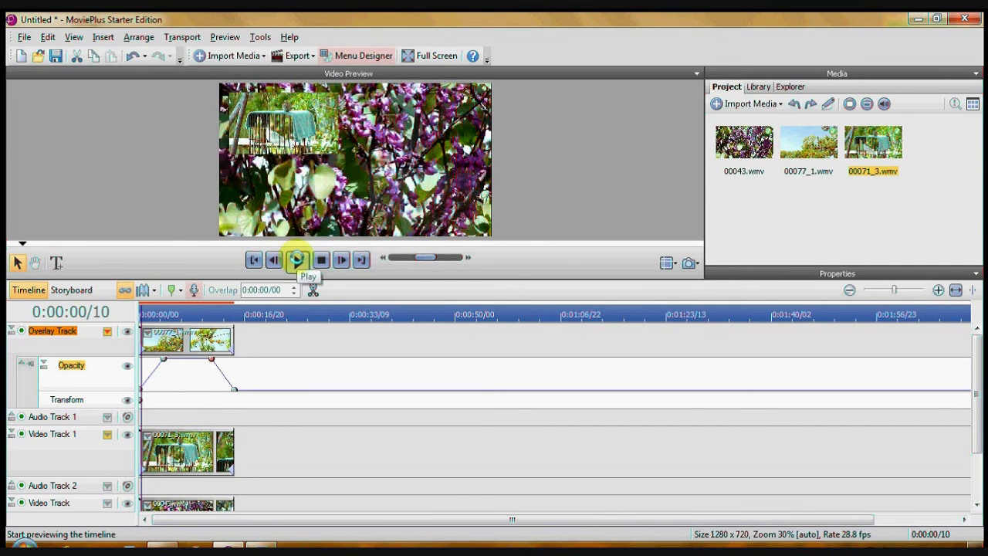
{"action": "left_click", "coordinate": [297, 259]}
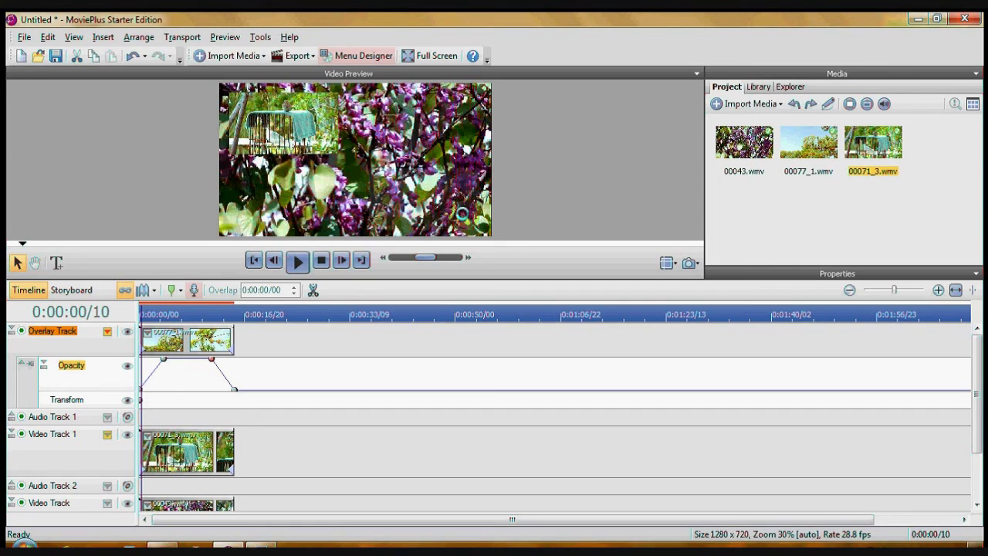
{"action": "left_click_drag", "start_coordinate": [160, 359], "coordinate": [224, 358]}
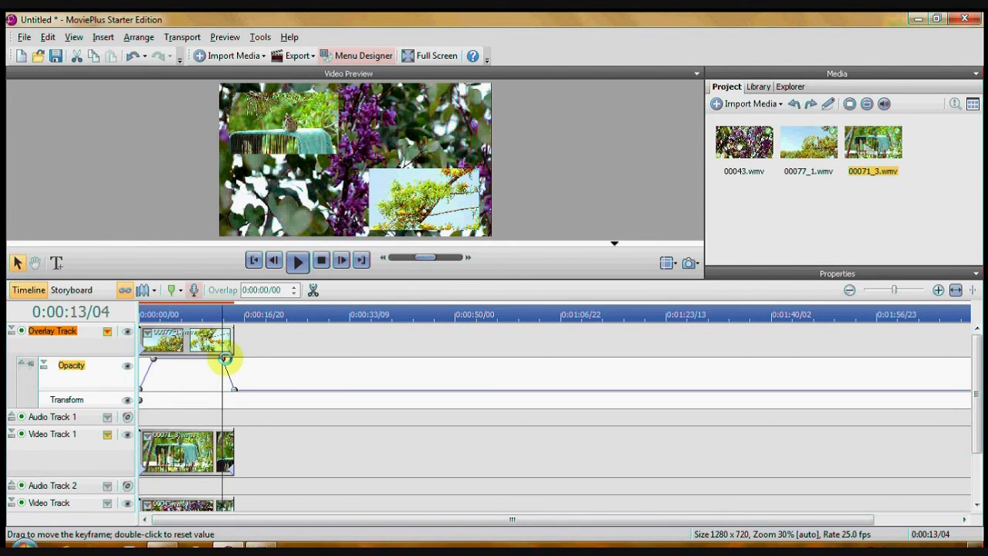
{"action": "left_click", "coordinate": [213, 314]}
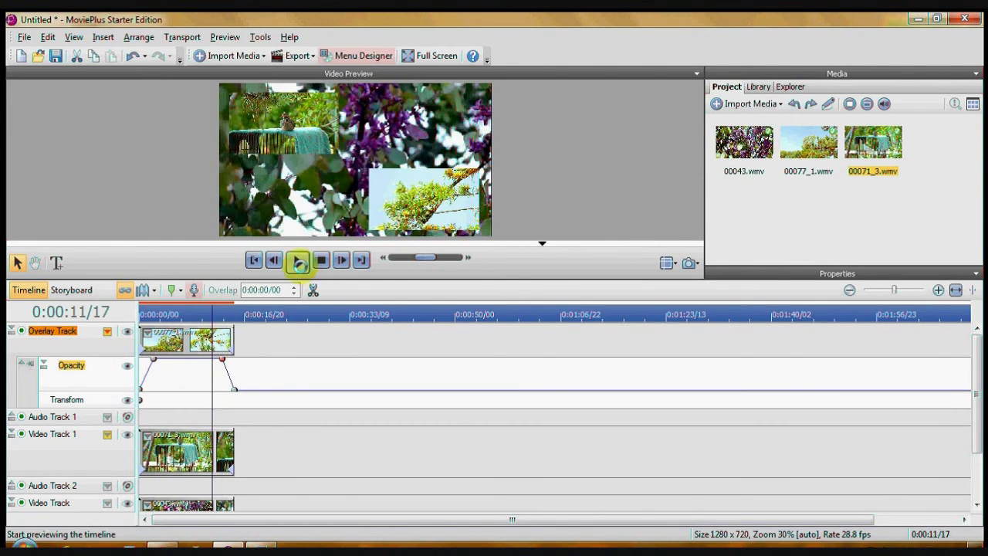
{"action": "left_click", "coordinate": [299, 262]}
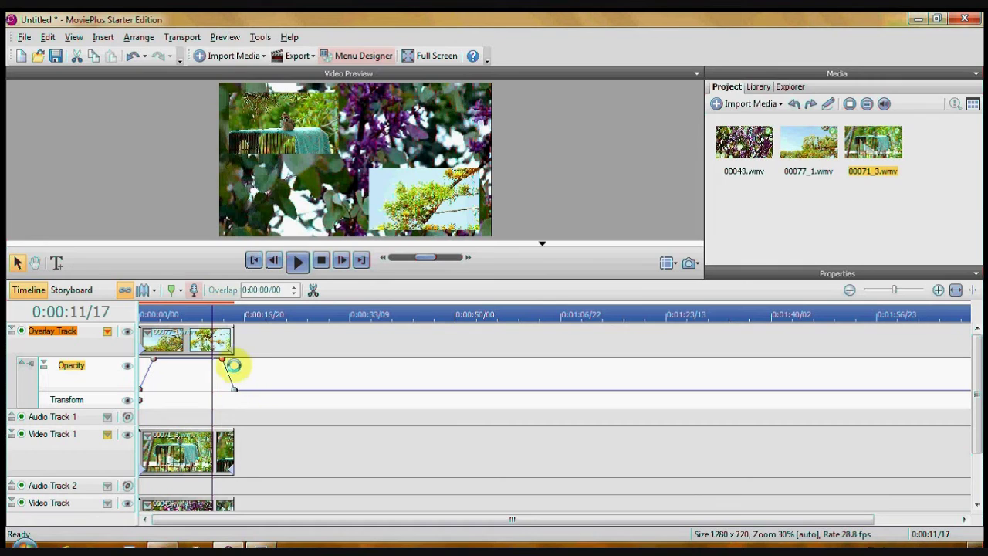
{"action": "left_click", "coordinate": [224, 360]}
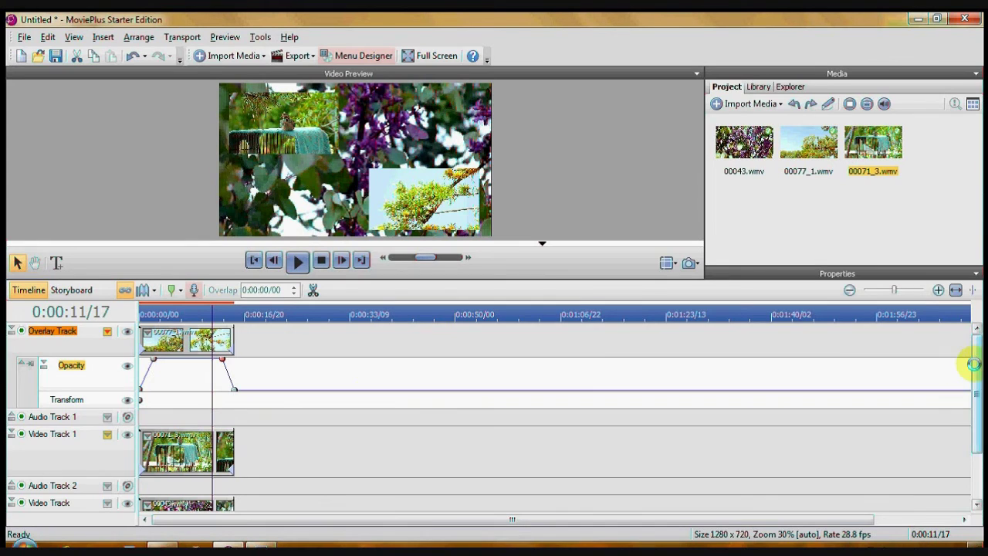
{"action": "left_click_drag", "start_coordinate": [975, 363], "coordinate": [975, 407]}
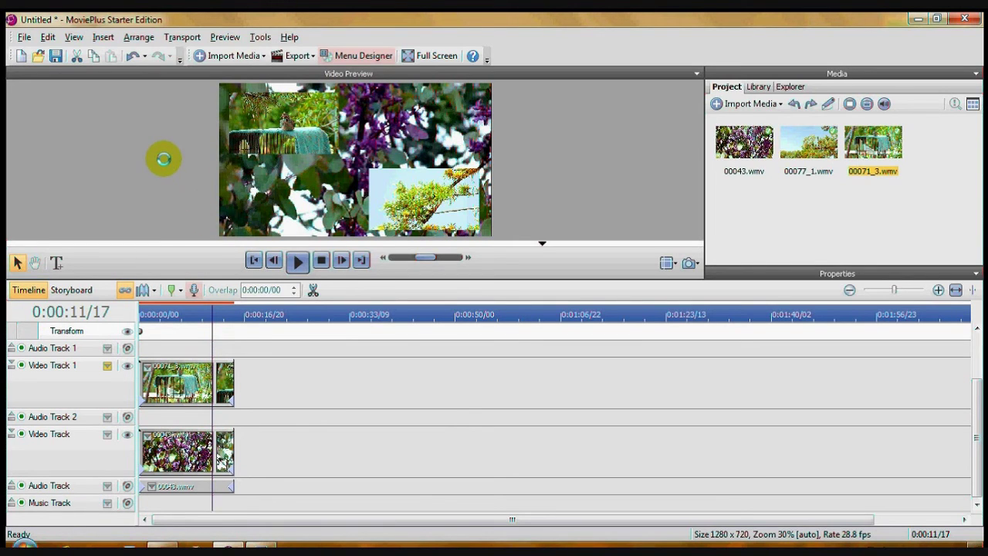
Choose File > Export Movie > File and continue with Windows Media audio and video (*.wmv).
{"action": "left_click", "coordinate": [26, 37]}
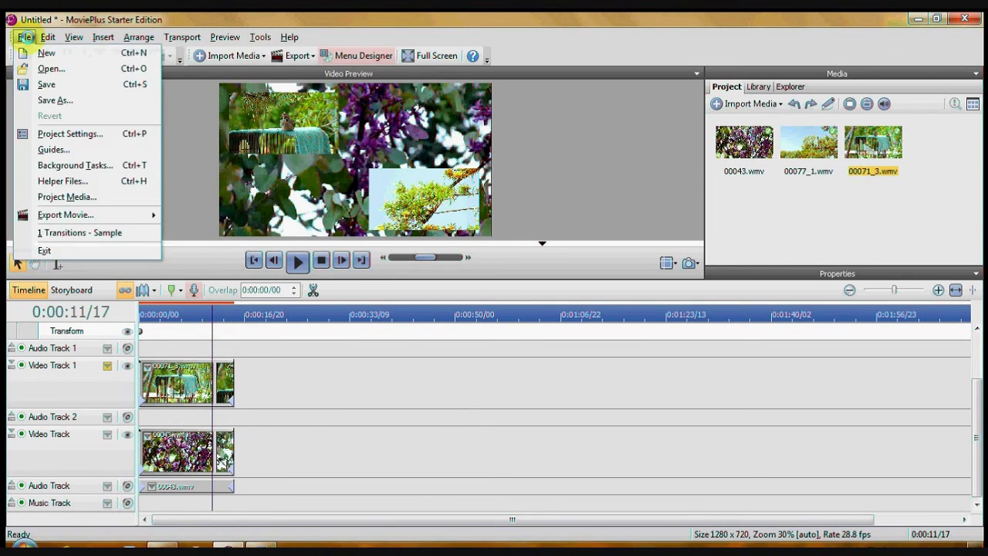
{"action": "mouse_move", "coordinate": [74, 215]}
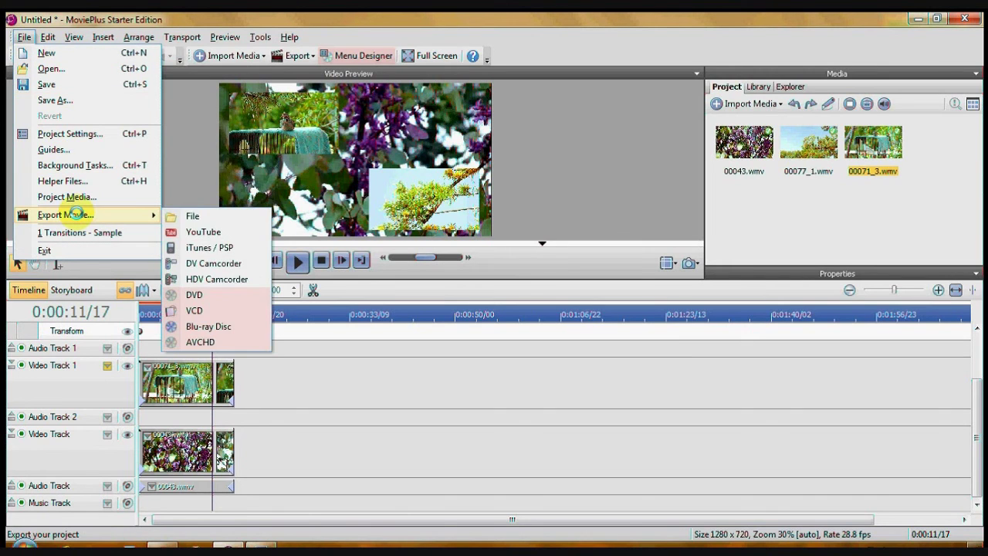
{"action": "left_click", "coordinate": [194, 216]}
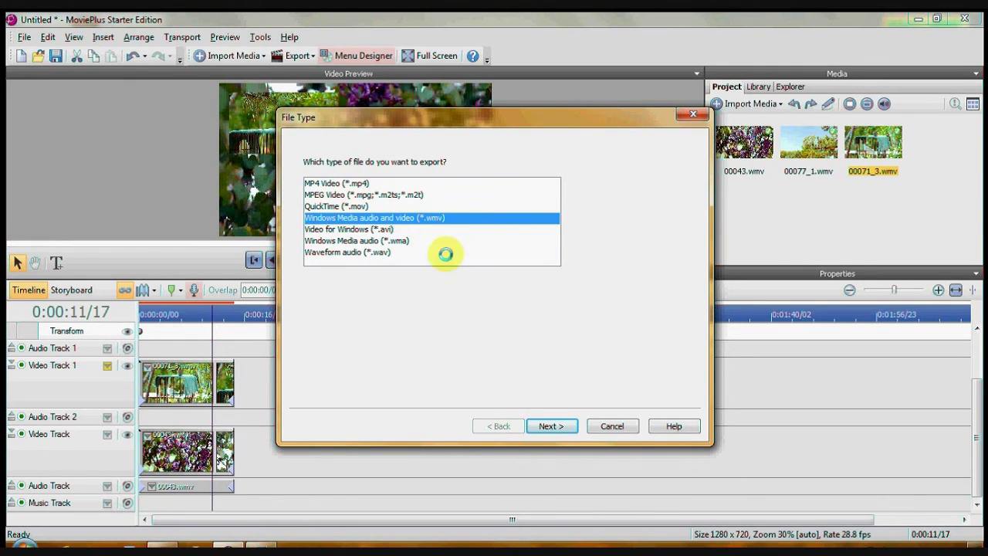
{"action": "left_click", "coordinate": [552, 427]}
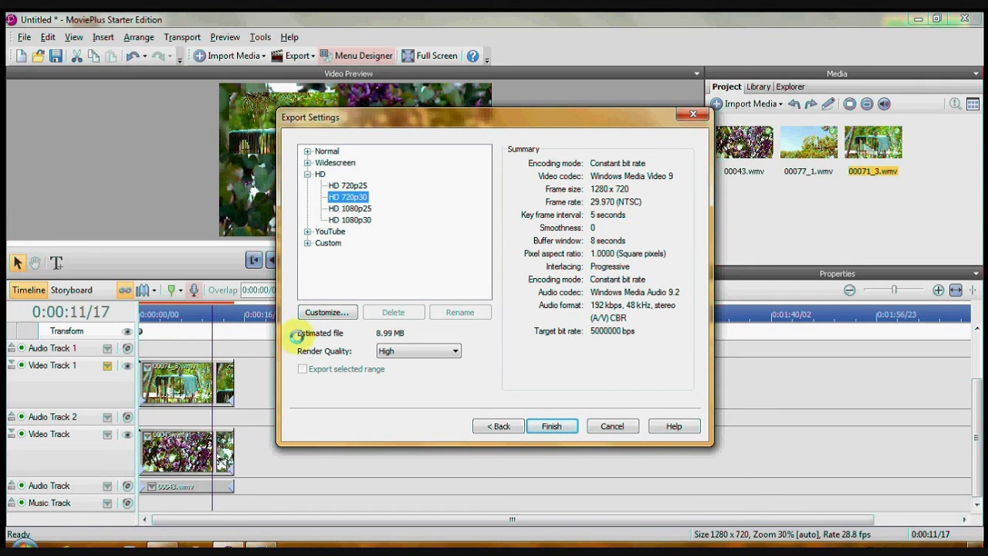
{"action": "left_click", "coordinate": [319, 312]}
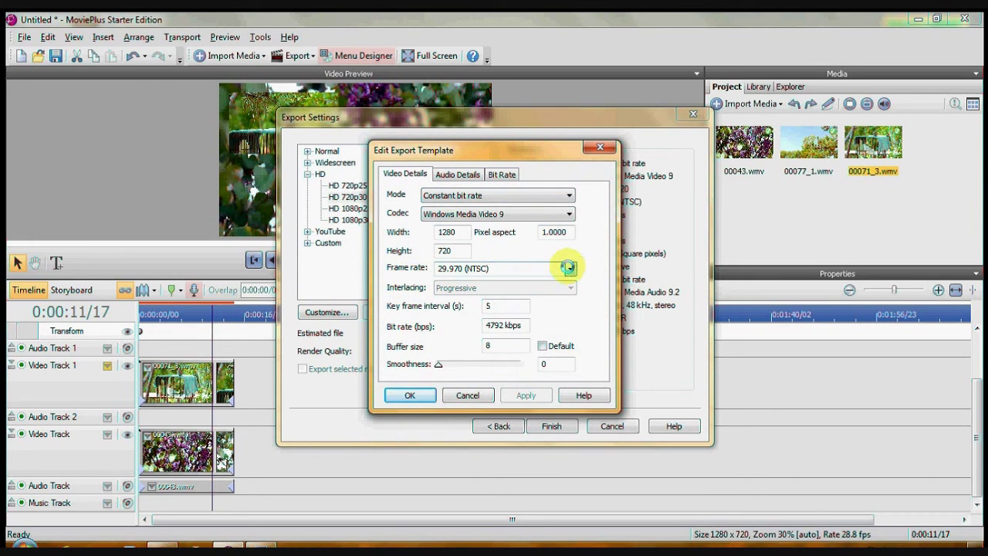
{"action": "left_click", "coordinate": [571, 268]}
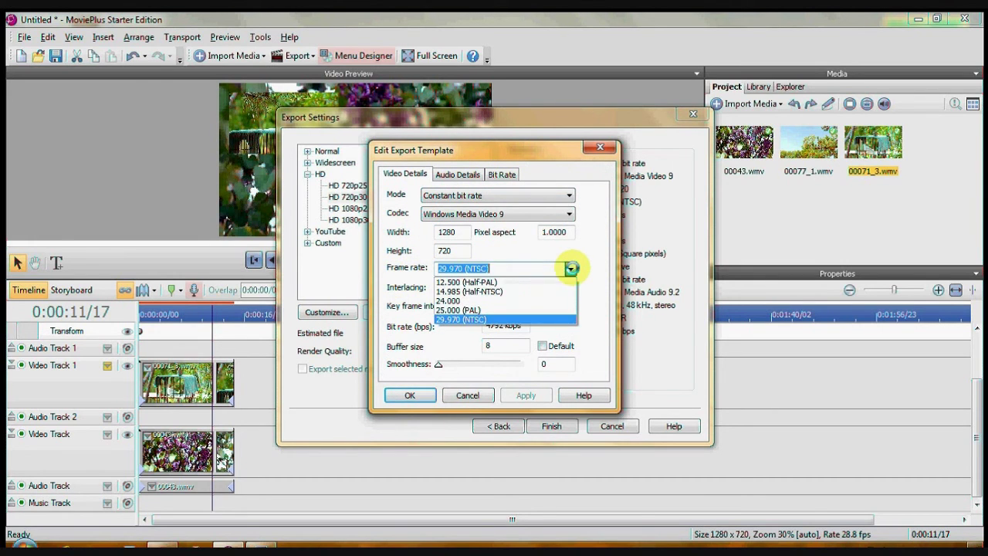
{"action": "left_click", "coordinate": [485, 319]}
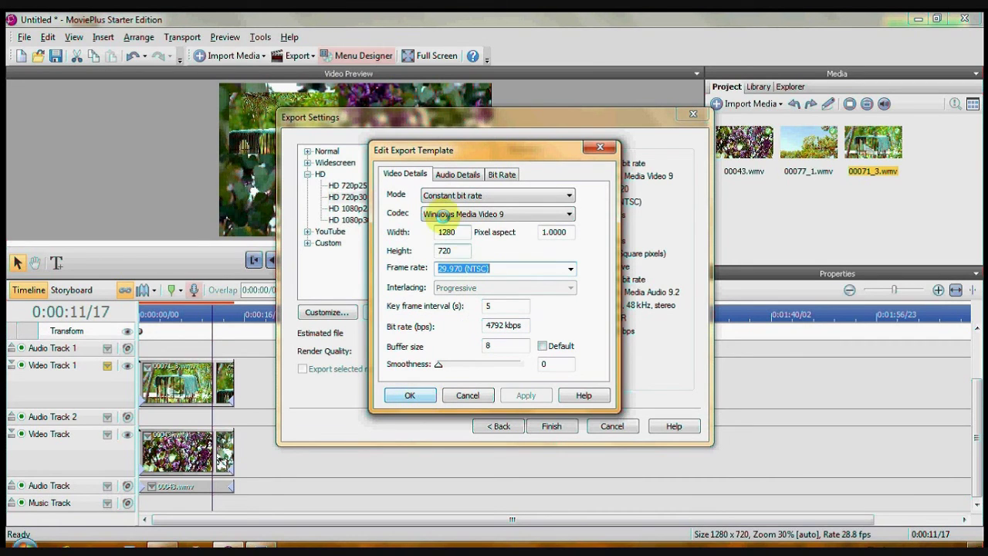
{"action": "left_click", "coordinate": [568, 214]}
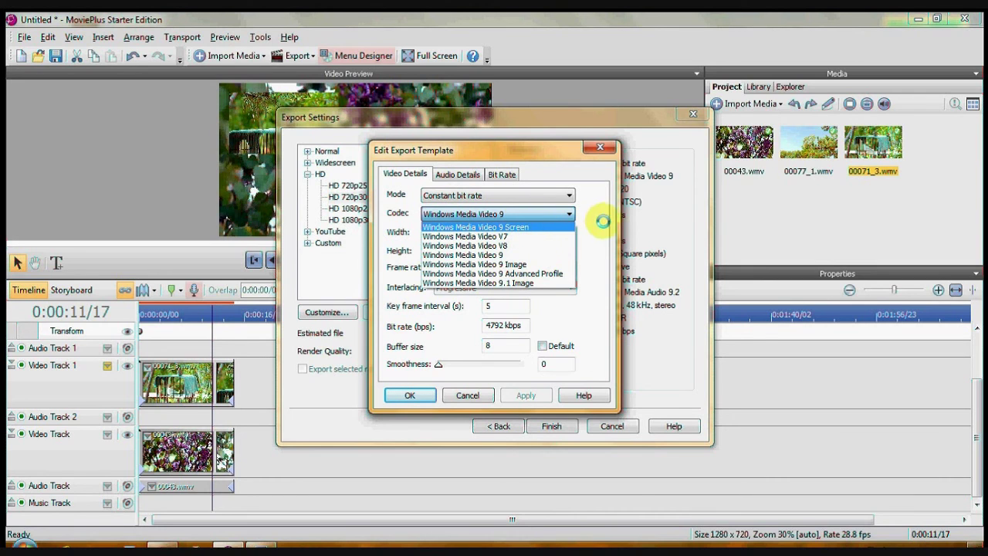
{"action": "left_click", "coordinate": [589, 244]}
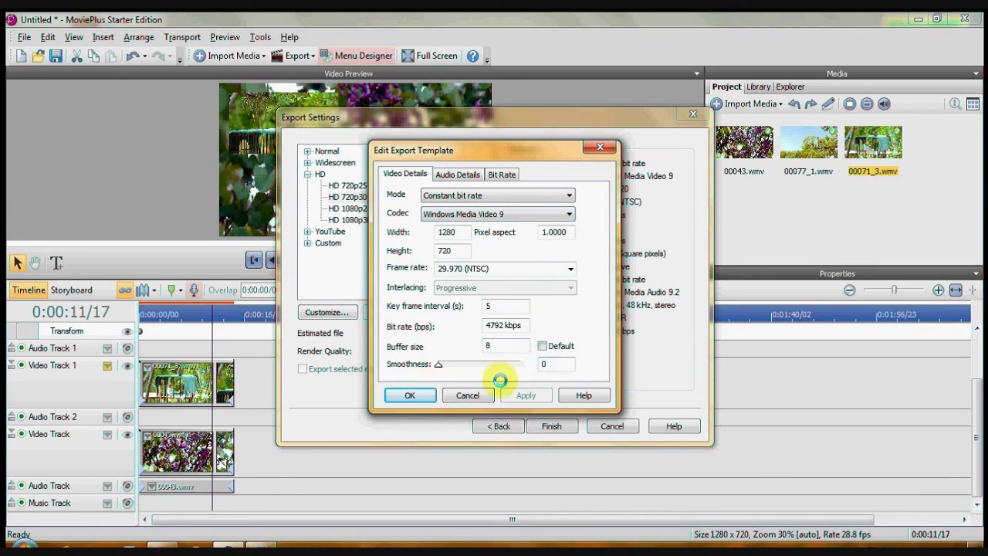
{"action": "left_click", "coordinate": [414, 393]}
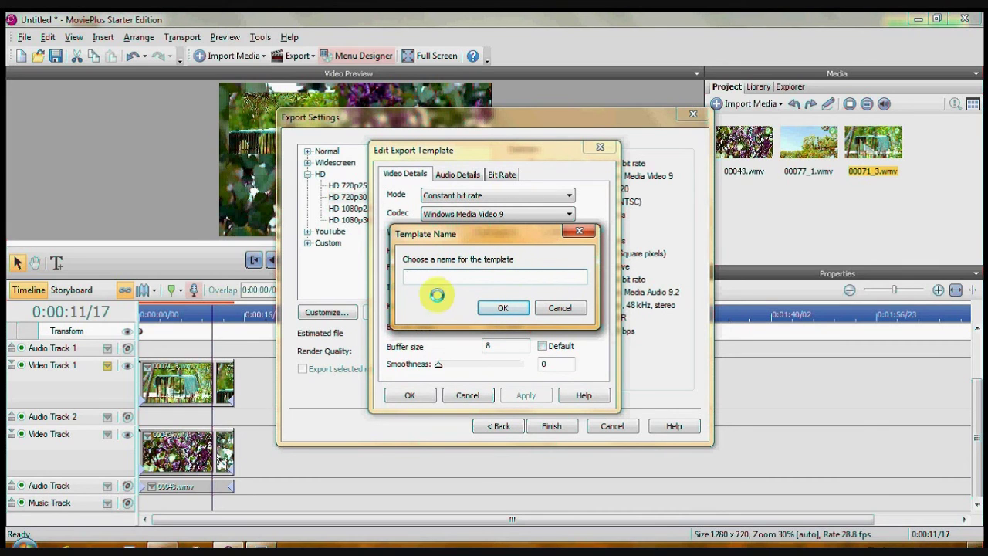
{"action": "left_click", "coordinate": [559, 307]}
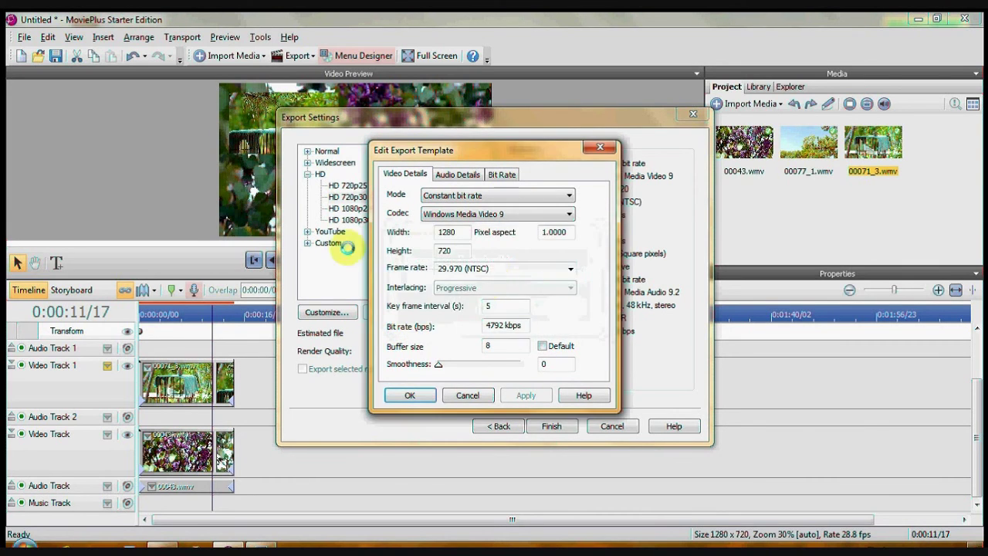
{"action": "left_click", "coordinate": [395, 393]}
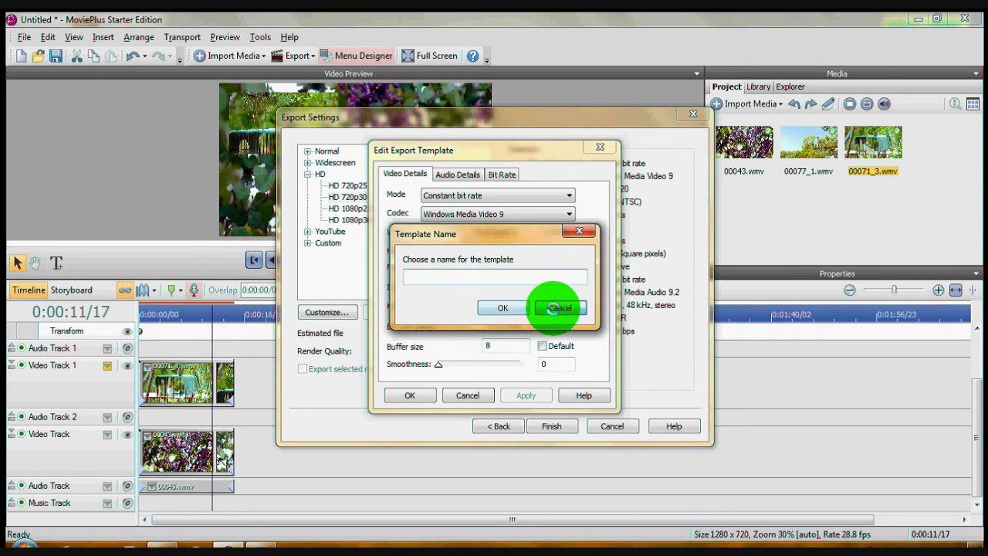
{"action": "left_click", "coordinate": [559, 308]}
{"action": "left_click", "coordinate": [467, 395]}
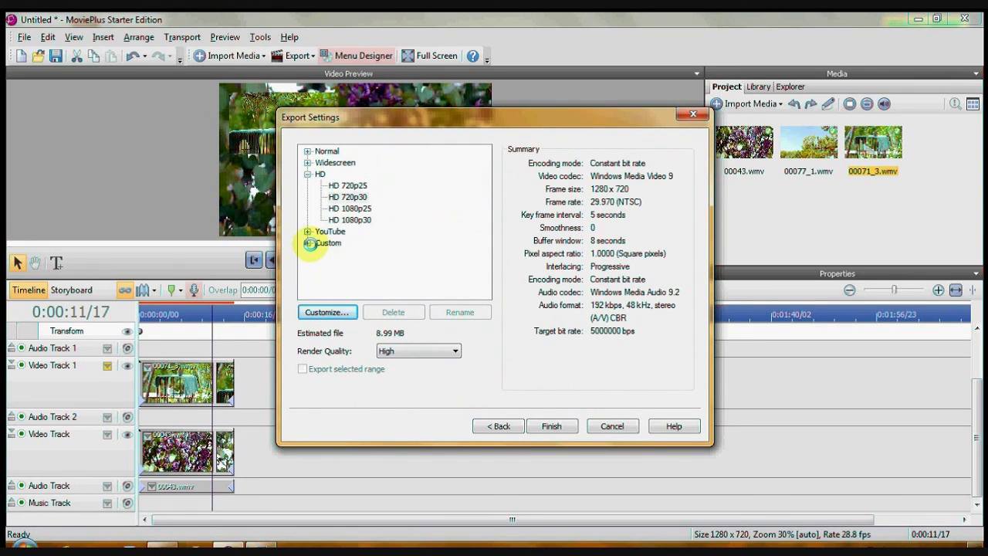
Select the Custom US Video template and confirm Render Quality stays at High.
{"action": "left_click", "coordinate": [308, 243]}
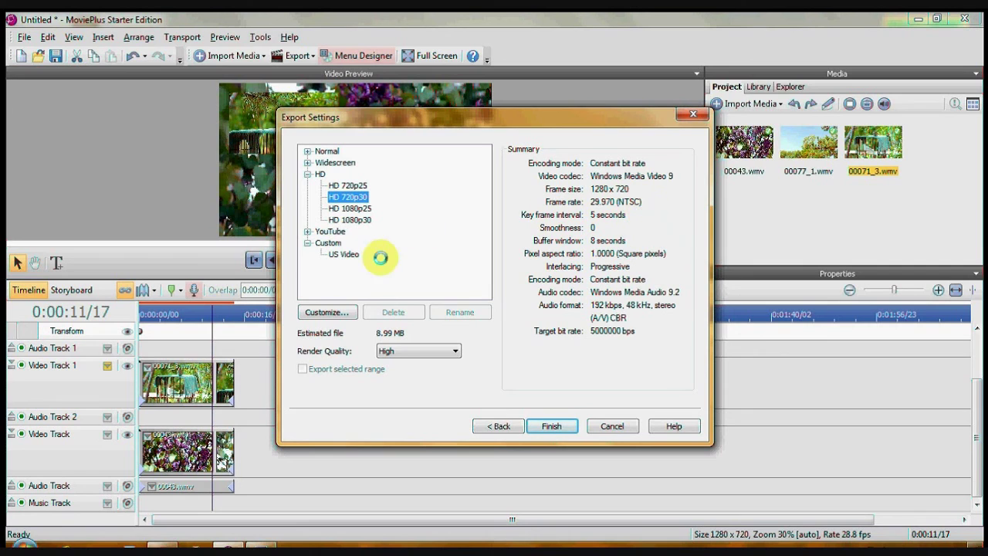
{"action": "left_click", "coordinate": [345, 255]}
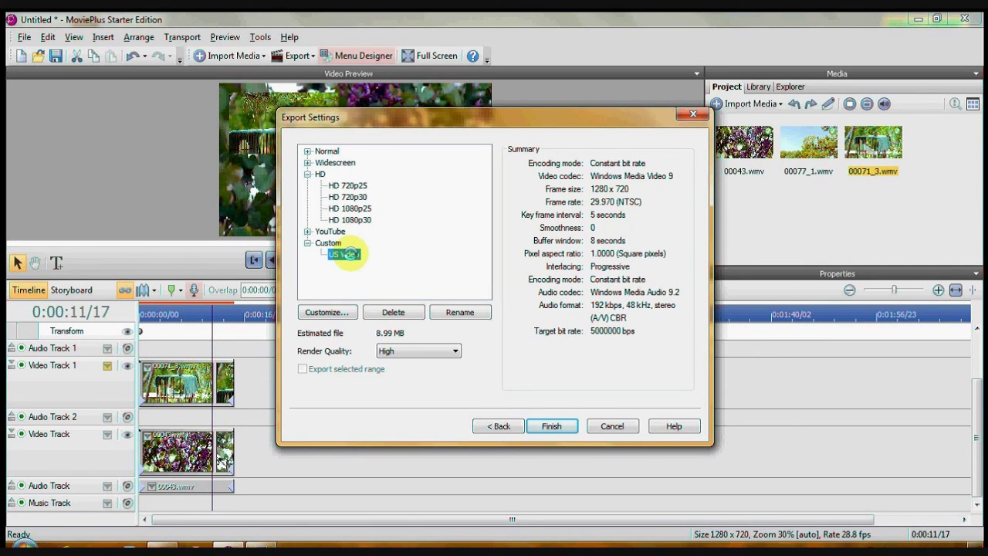
{"action": "left_click", "coordinate": [452, 254]}
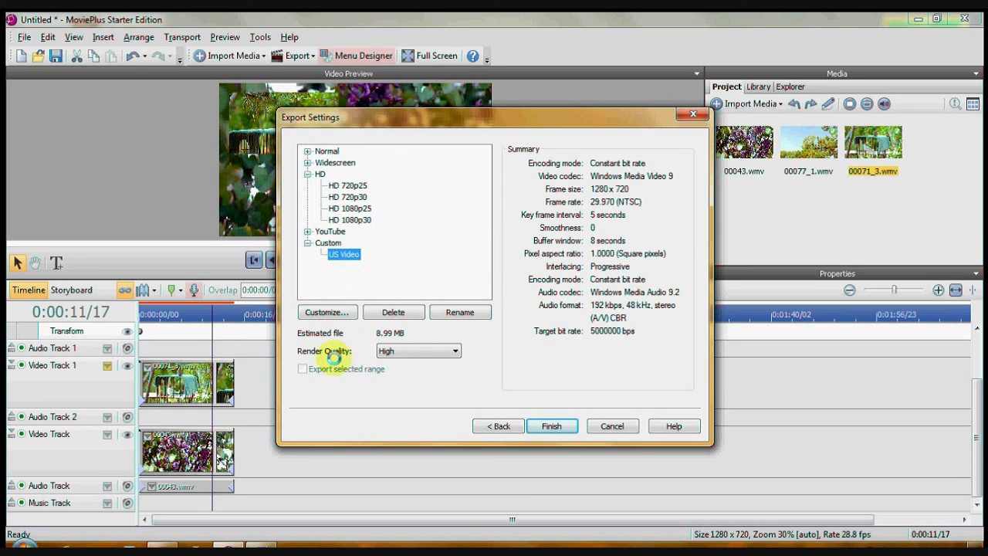
{"action": "left_click", "coordinate": [456, 352]}
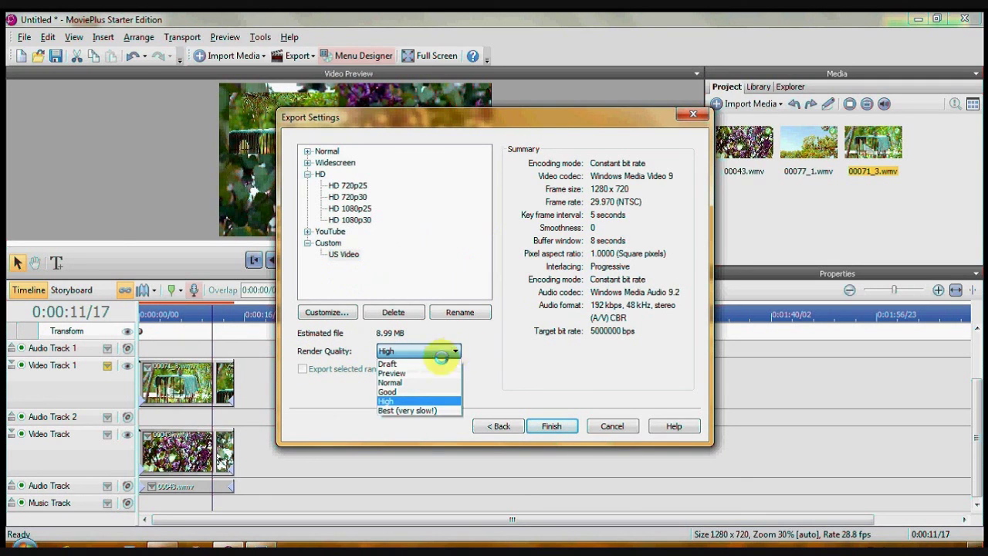
{"action": "left_click", "coordinate": [397, 398]}
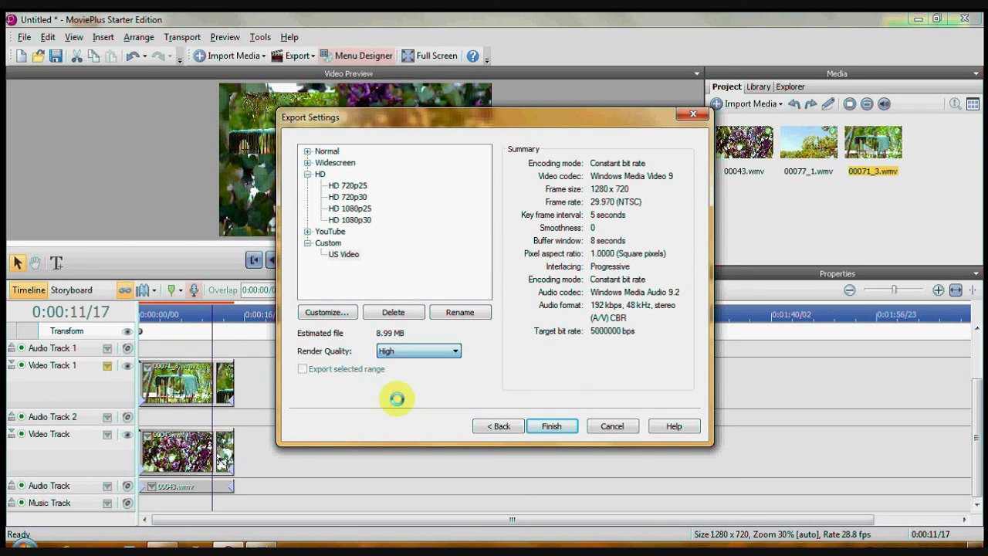
{"action": "left_click", "coordinate": [456, 351]}
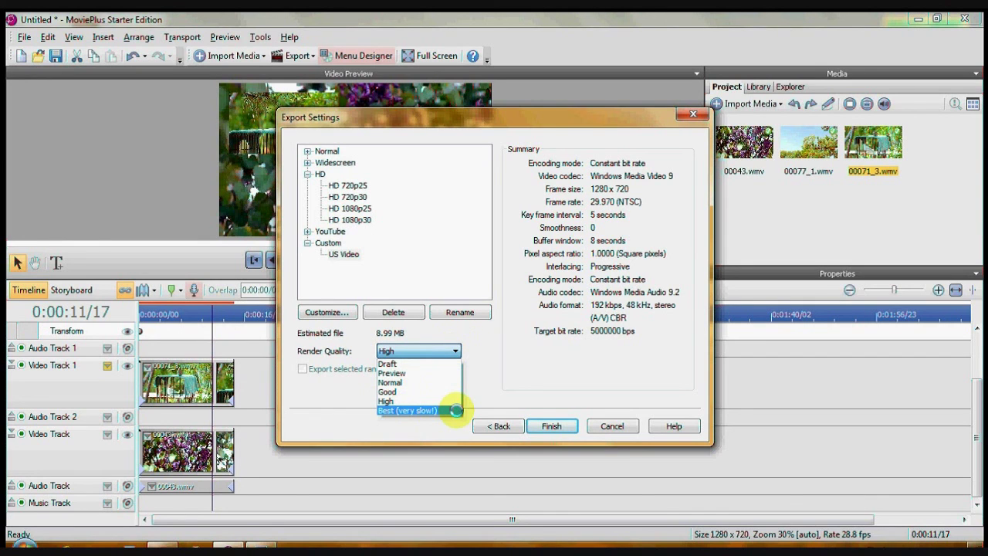
{"action": "left_click", "coordinate": [457, 410]}
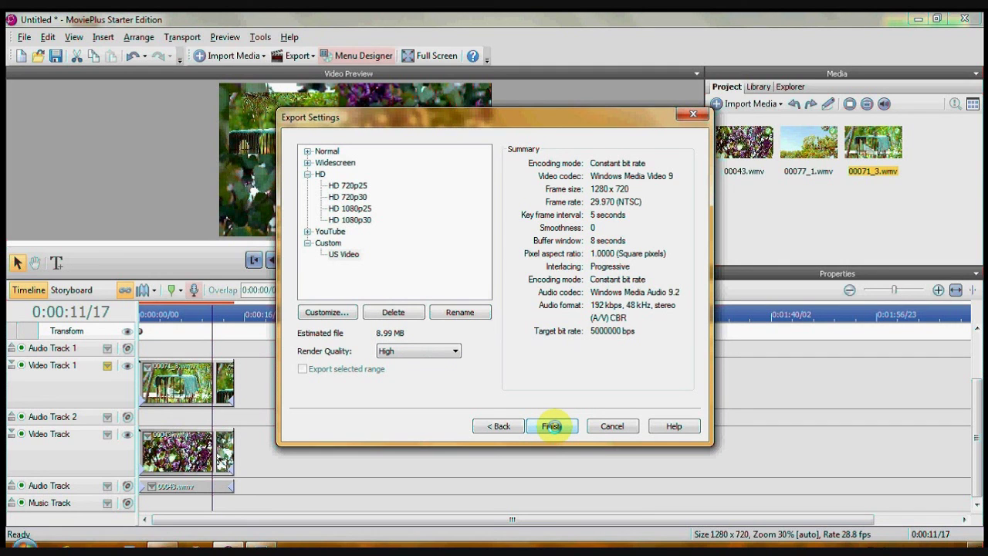
Click Finish in Export Settings, then close the Save As window without saving.
{"action": "left_click", "coordinate": [551, 426]}
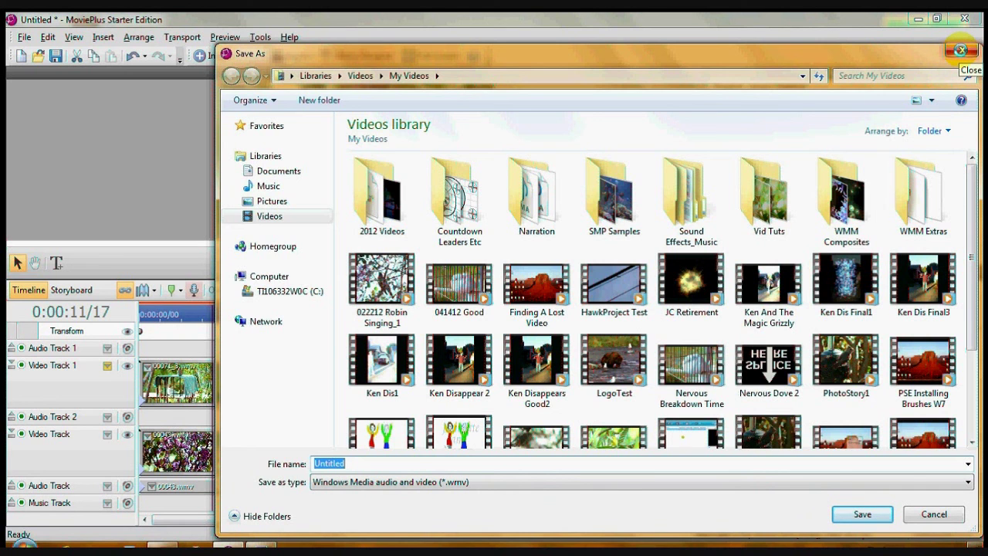
{"action": "left_click", "coordinate": [961, 50]}
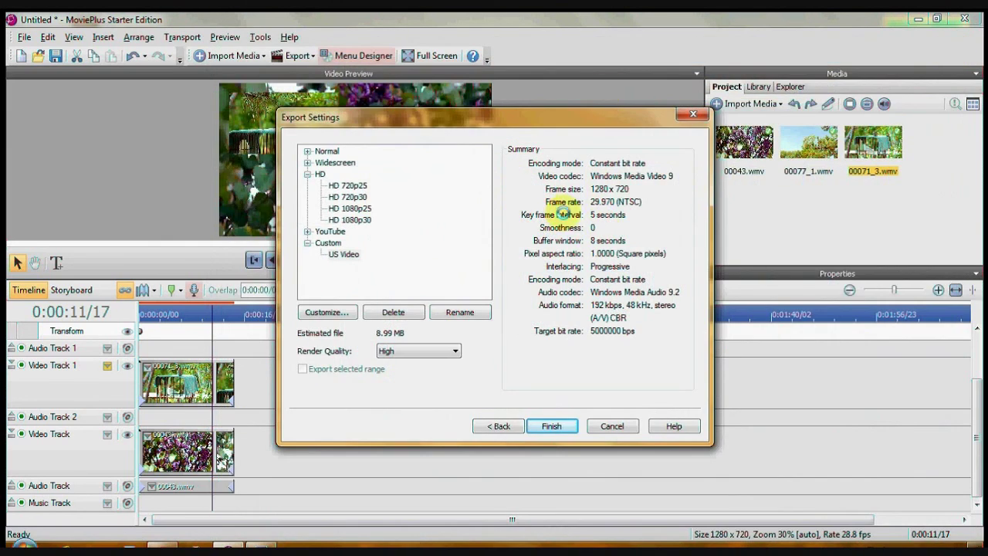
{"action": "left_click", "coordinate": [612, 426]}
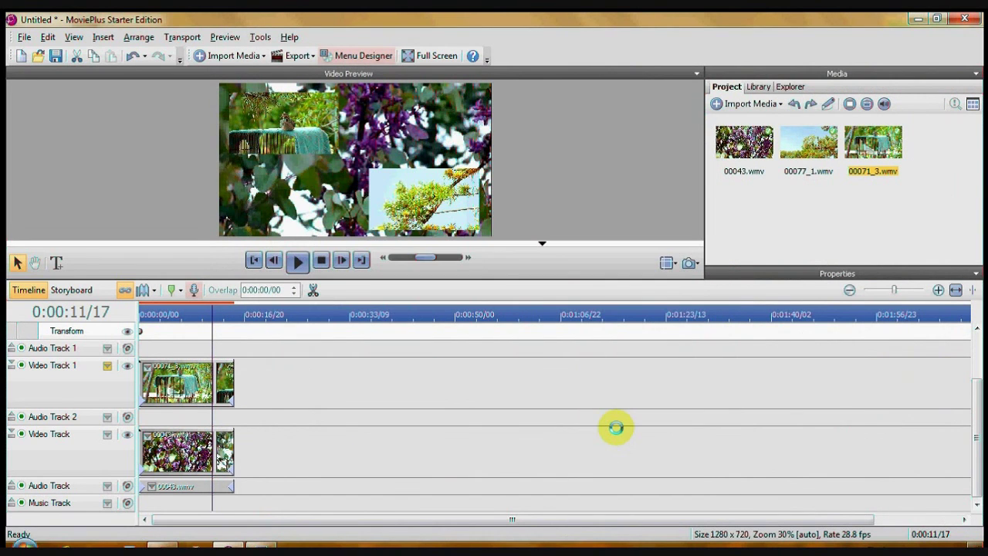